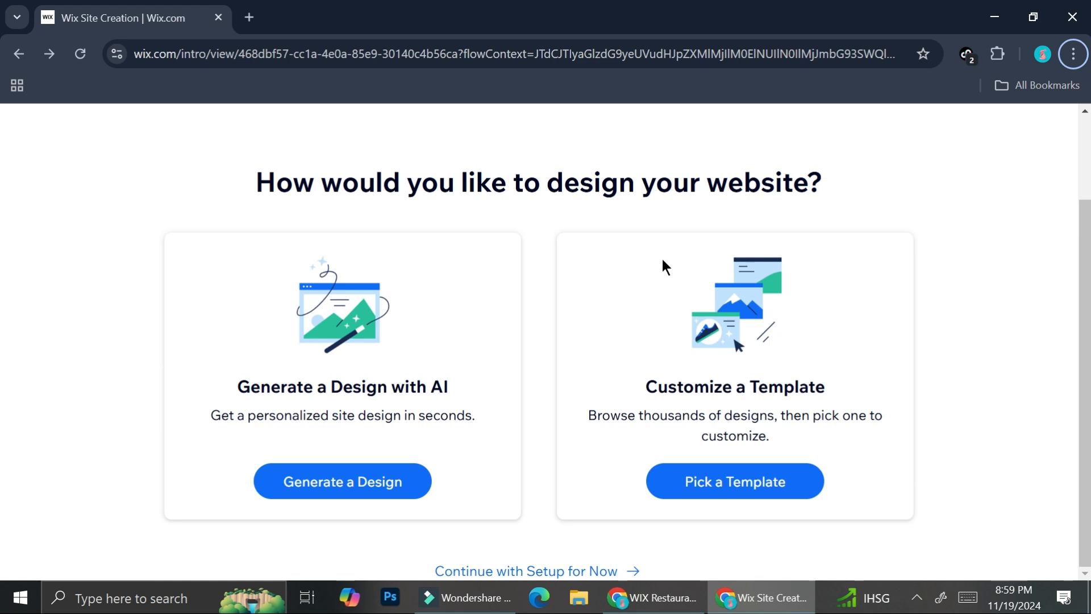
# - Choose to customize a template for the website design and look through the Entertainment Blog templates
pyautogui.click(726, 479)
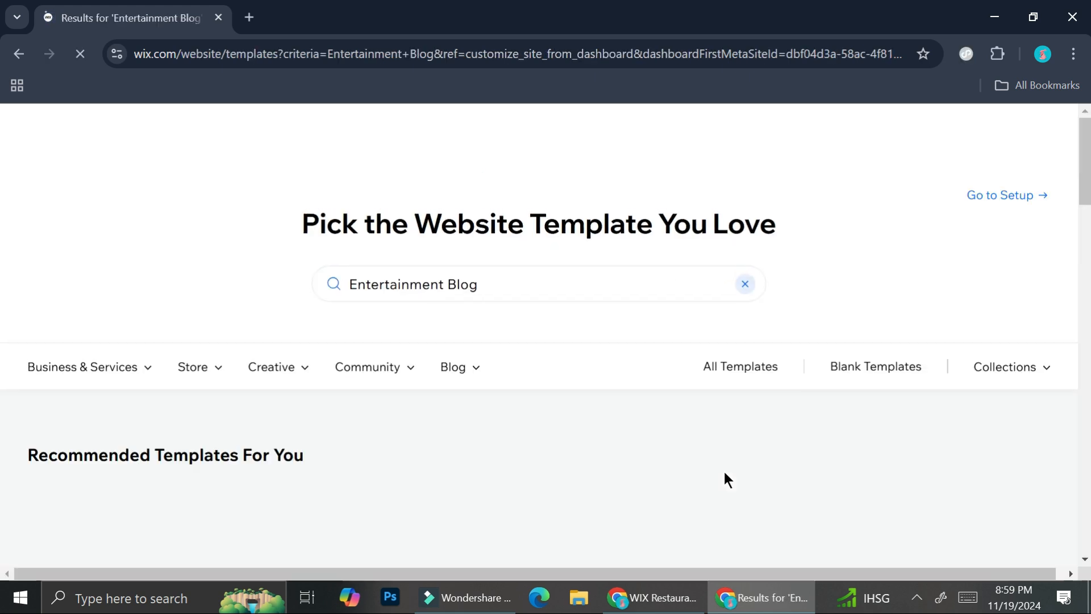
pyautogui.scroll(-7, 746, 441)
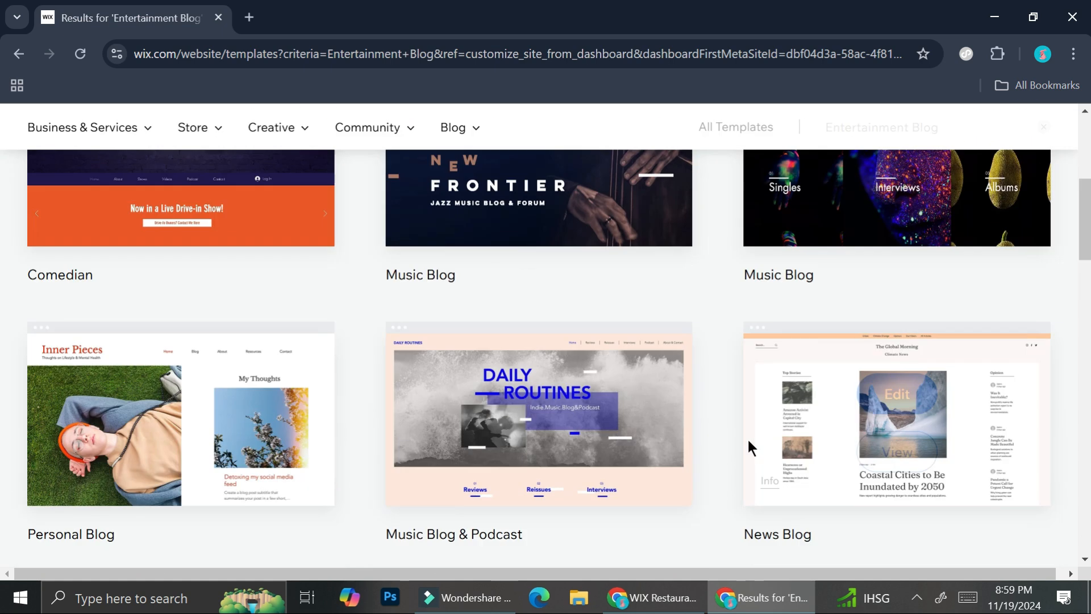
pyautogui.scroll(-7, 748, 443)
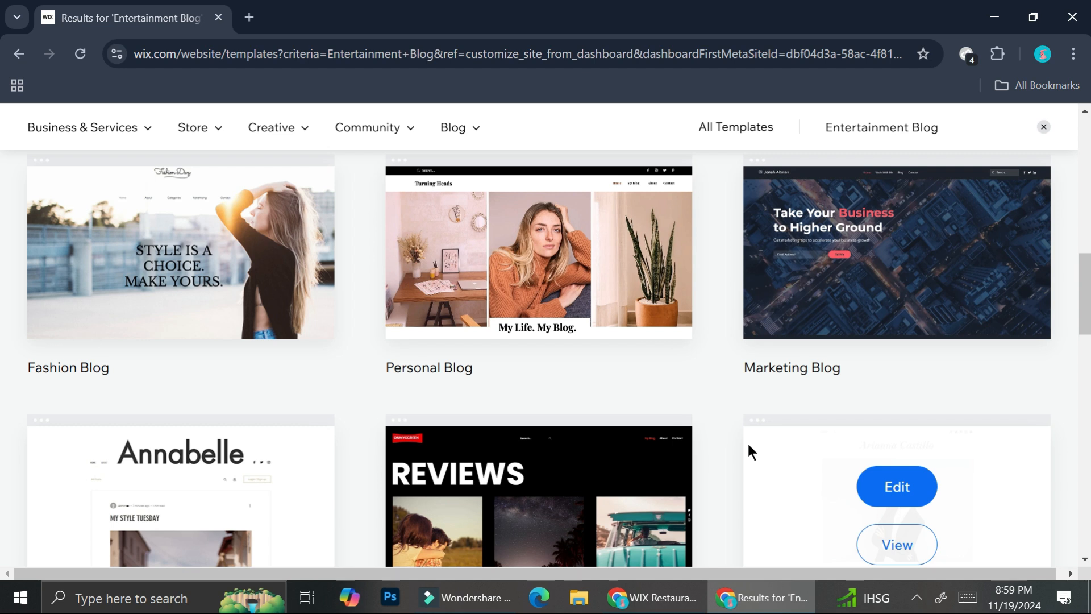
pyautogui.scroll(-2, 747, 441)
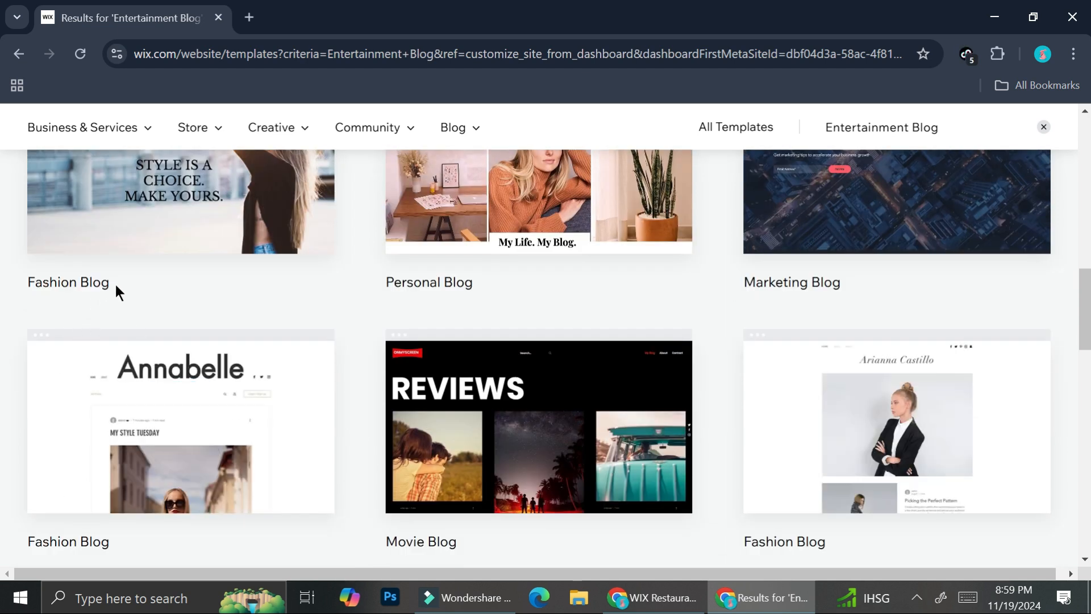
pyautogui.scroll(-3, 865, 235)
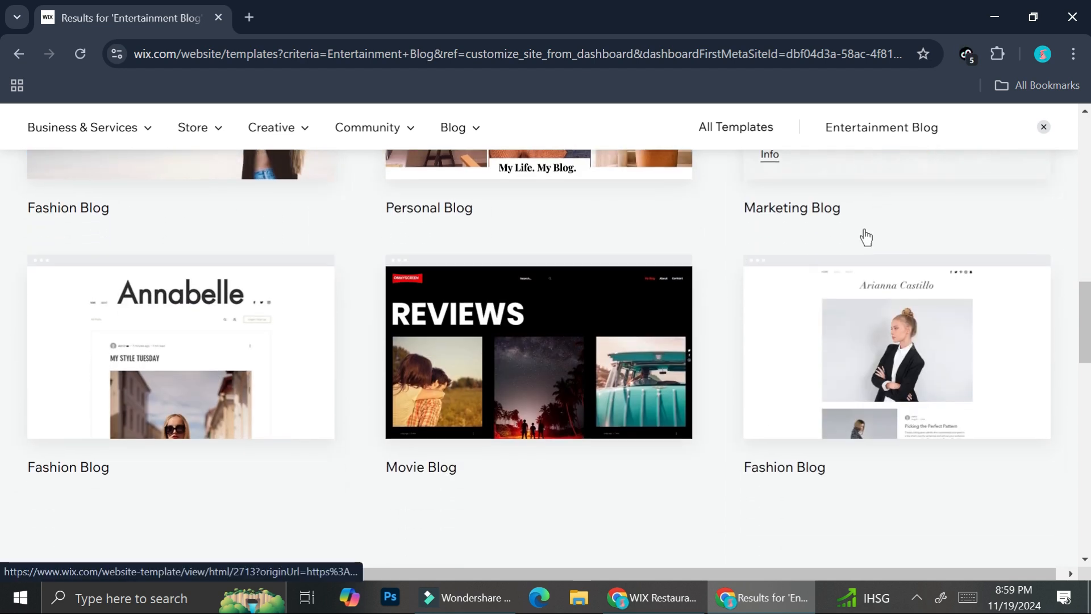
pyautogui.scroll(13, 724, 318)
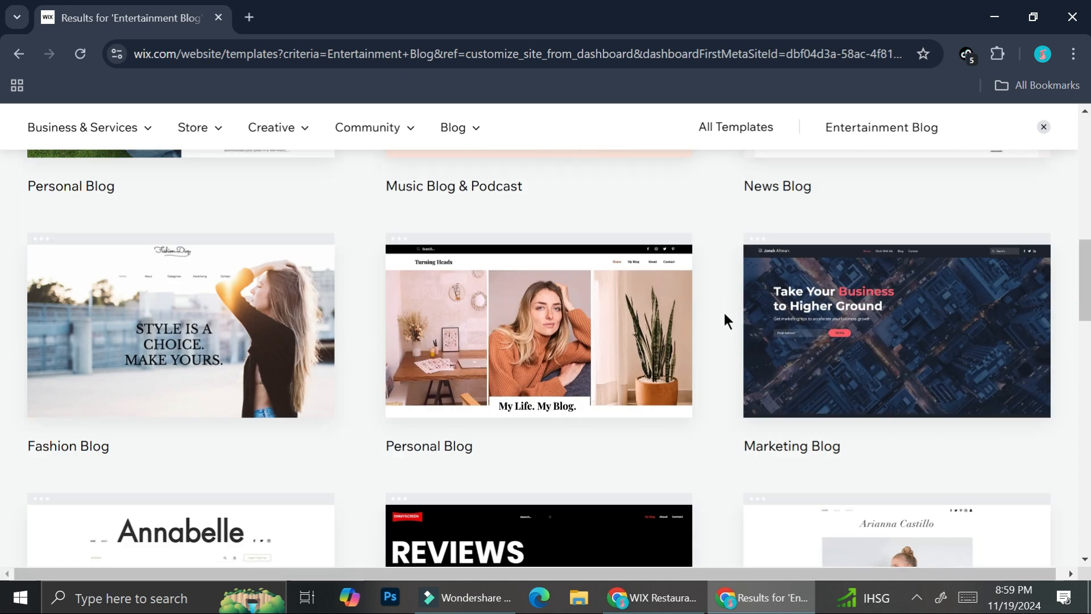
pyautogui.scroll(6, 723, 310)
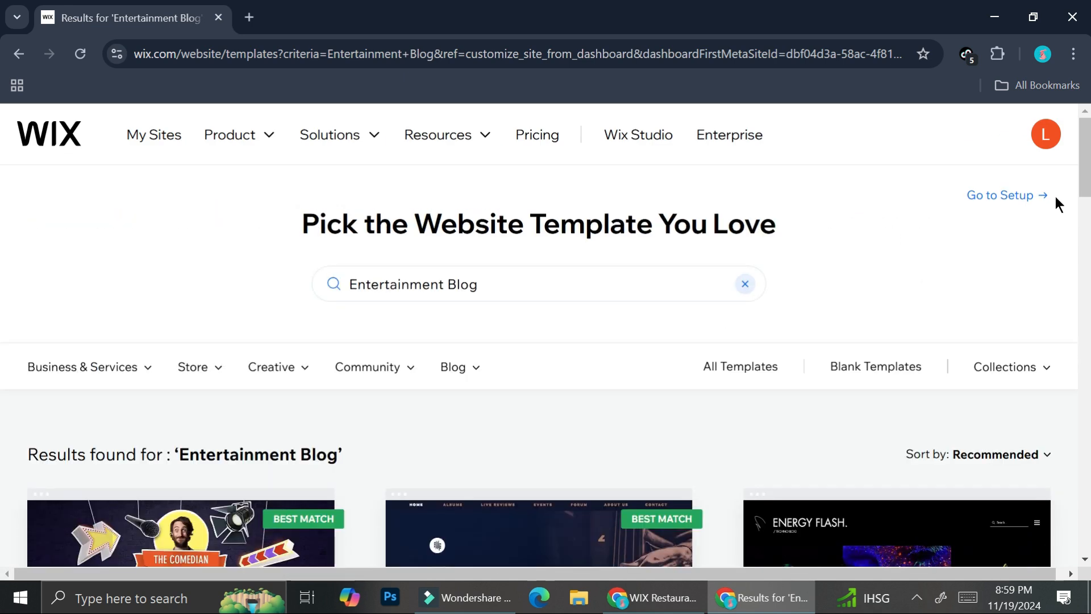
# - Clear the Entertainment Blog search and show the templates in the Restaurant category
pyautogui.click(745, 284)
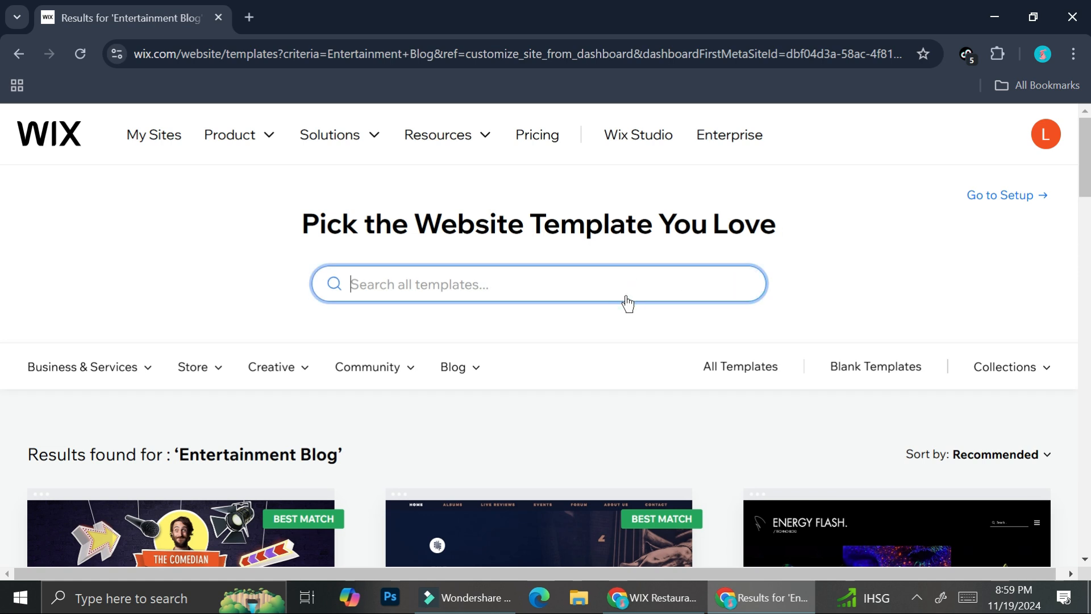
pyautogui.write('res')
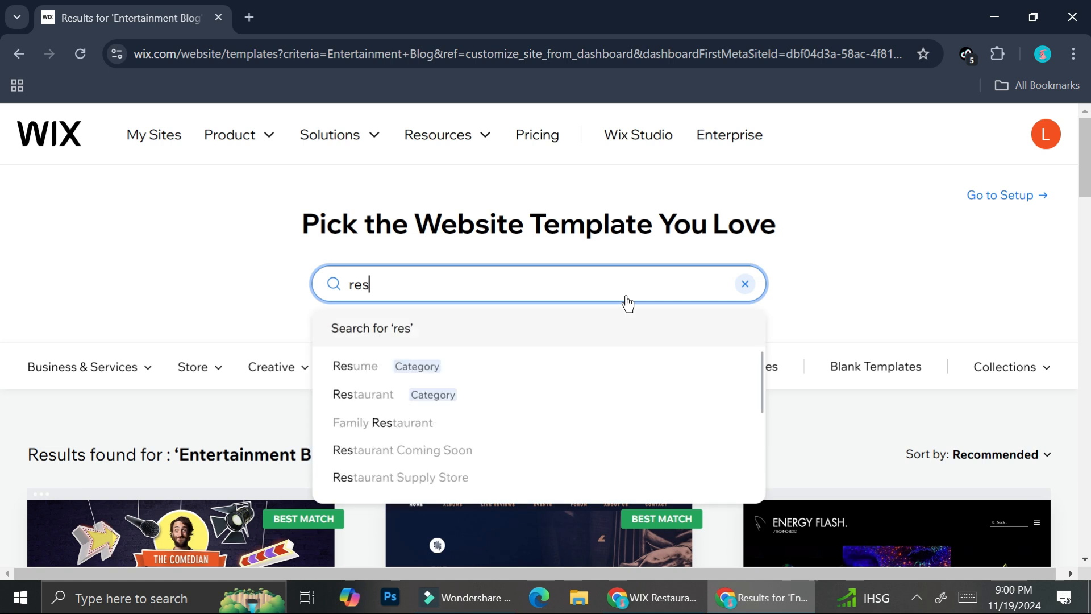
pyautogui.click(383, 396)
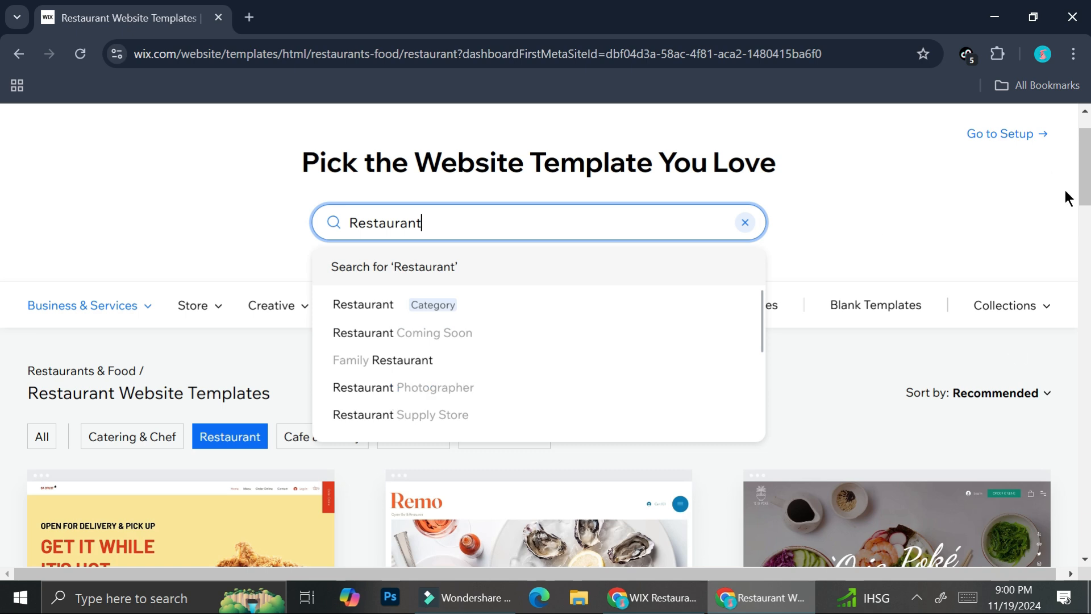
pyautogui.click(887, 422)
# - Browse the Restaurant templates and open a preview of the black Melina restaurant template
pyautogui.scroll(-6, 887, 422)
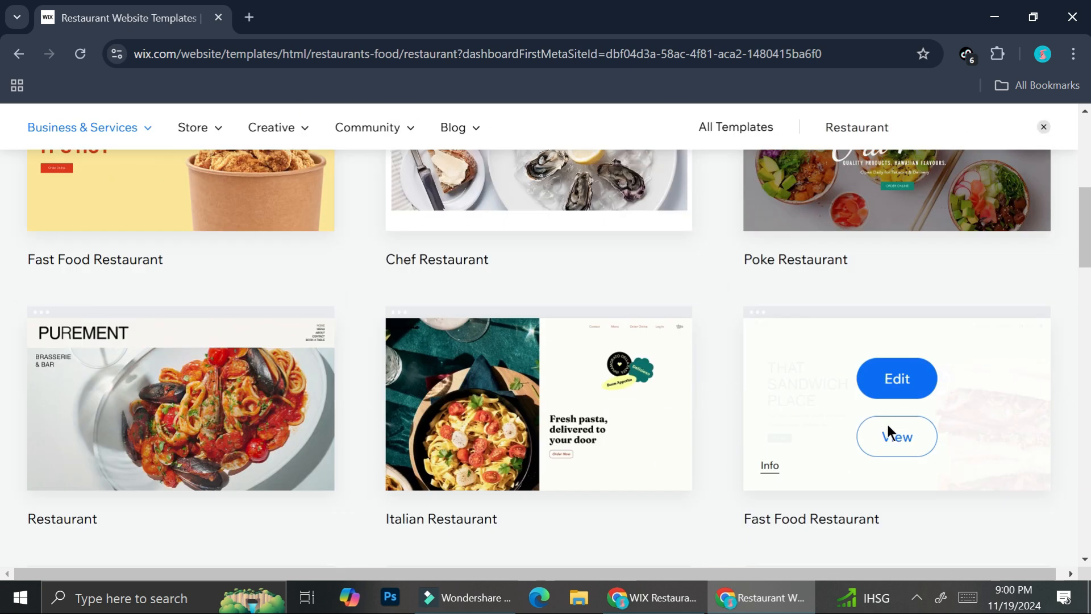
pyautogui.scroll(-10, 888, 425)
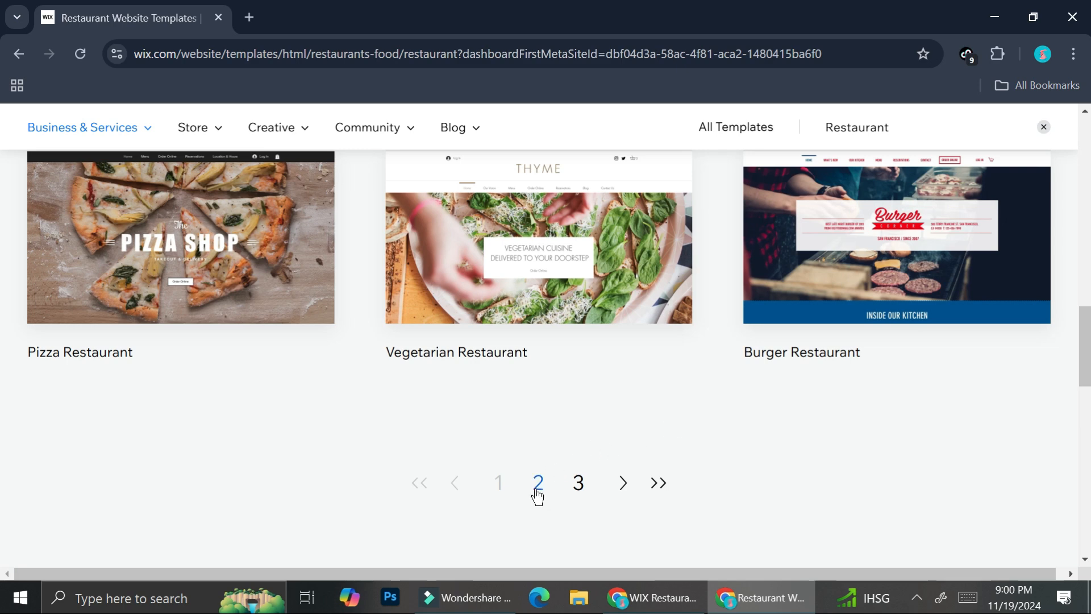
pyautogui.scroll(6, 756, 434)
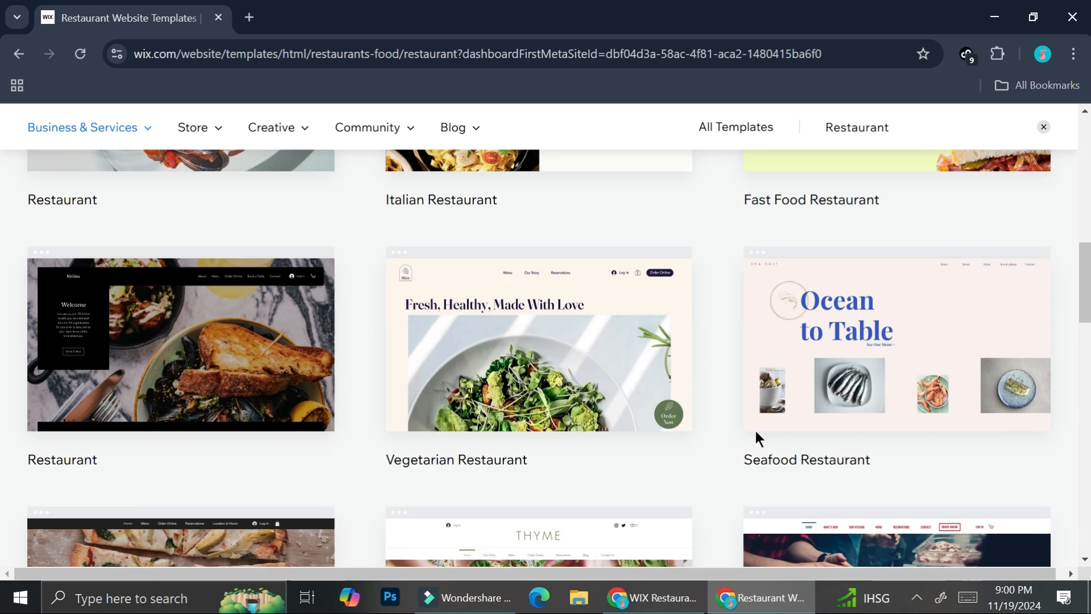
pyautogui.scroll(10, 755, 430)
pyautogui.scroll(-3, 867, 379)
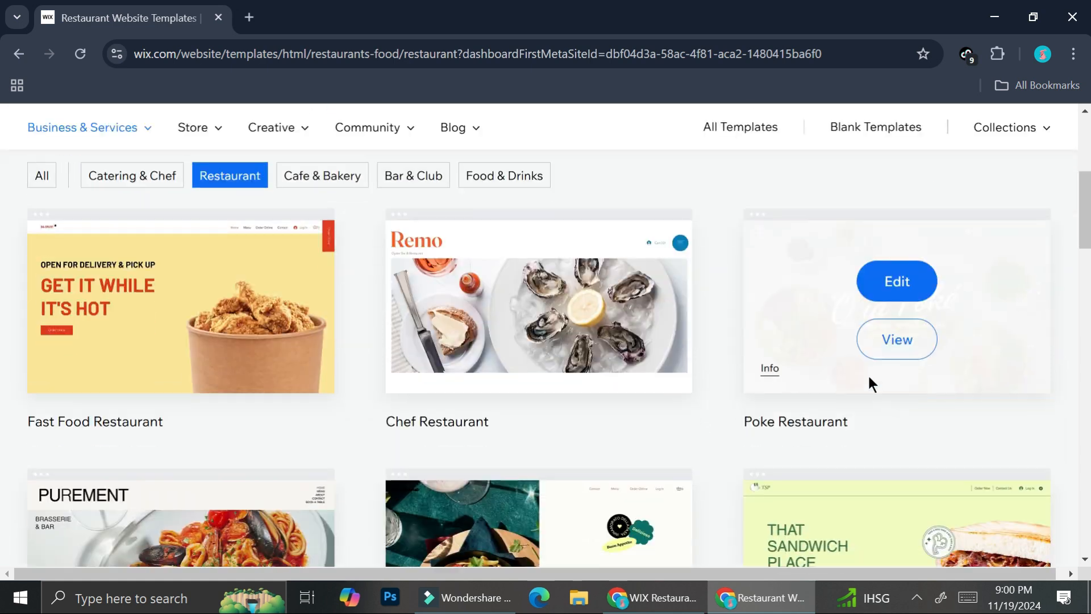
pyautogui.scroll(-9, 823, 341)
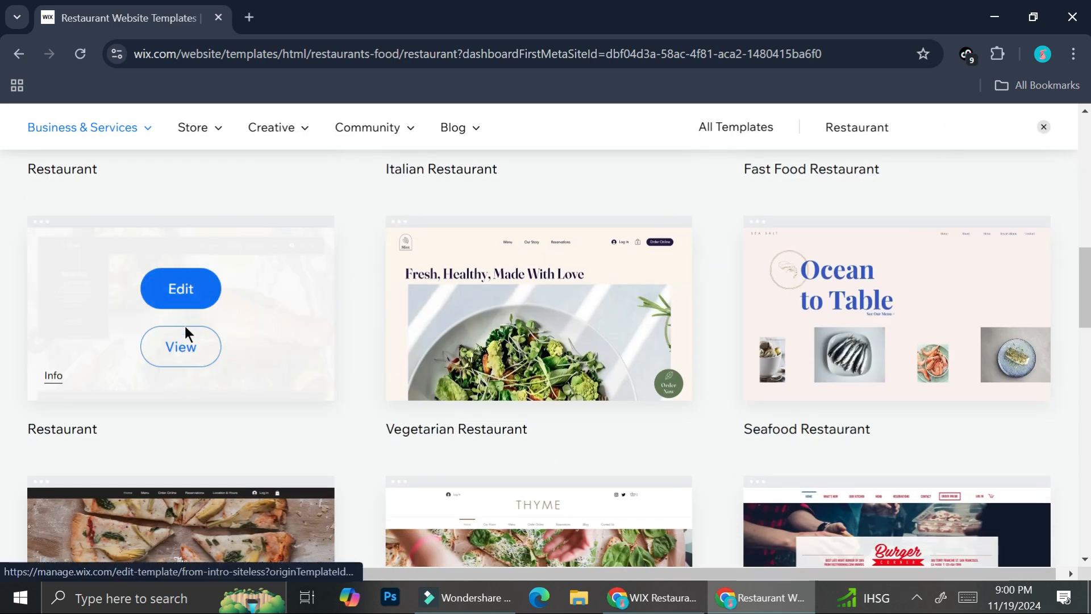
pyautogui.click(182, 332)
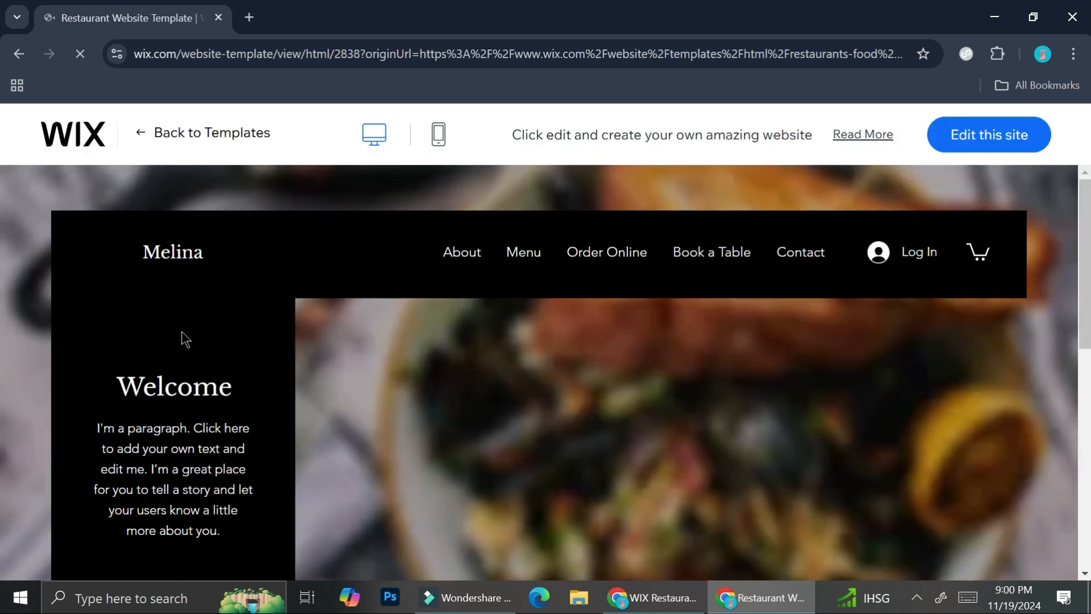
# - Examine the Melina template's home page in both the desktop and mobile previews, ending in the desktop view
pyautogui.scroll(-6, 692, 280)
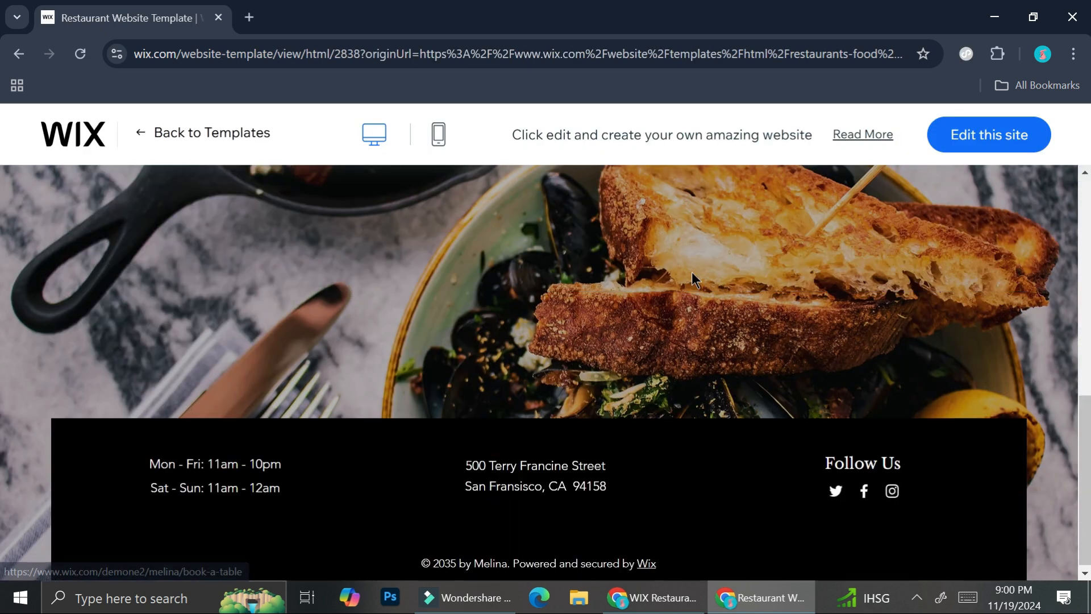
pyautogui.scroll(6, 691, 271)
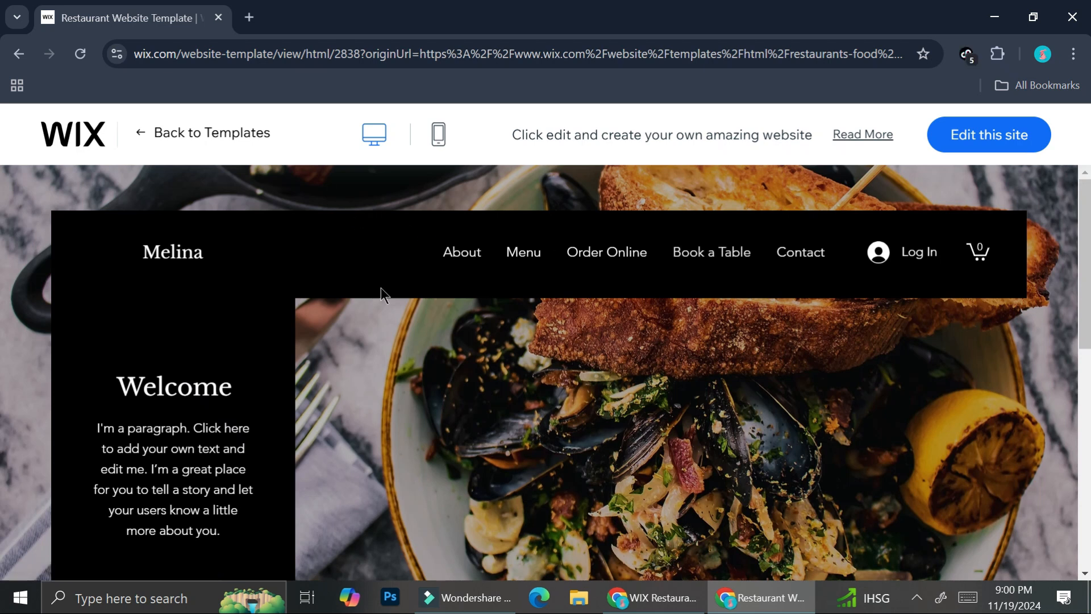
pyautogui.click(438, 135)
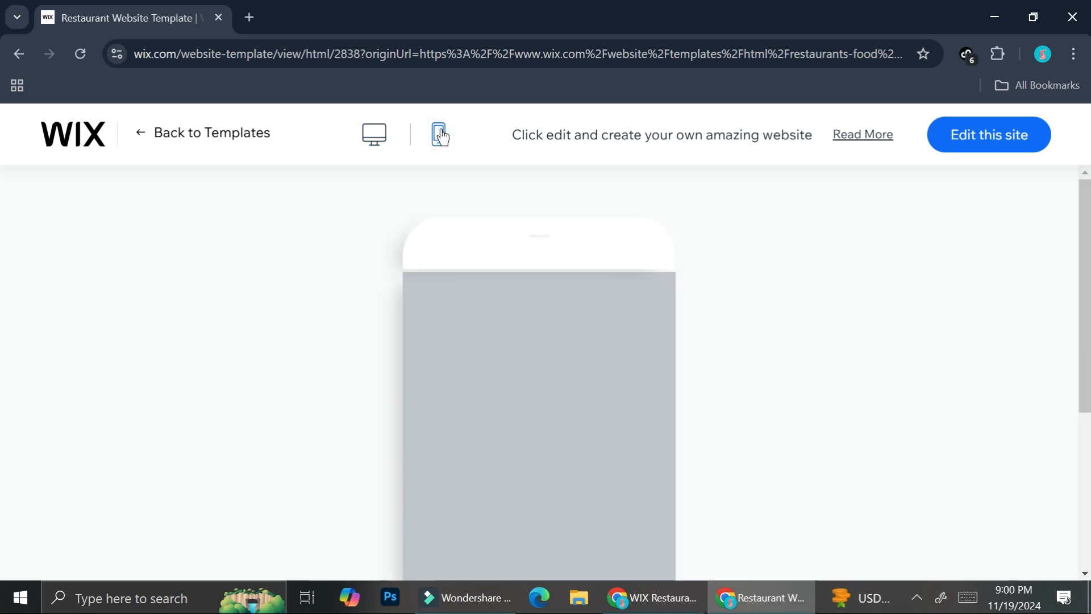
pyautogui.scroll(-5, 565, 278)
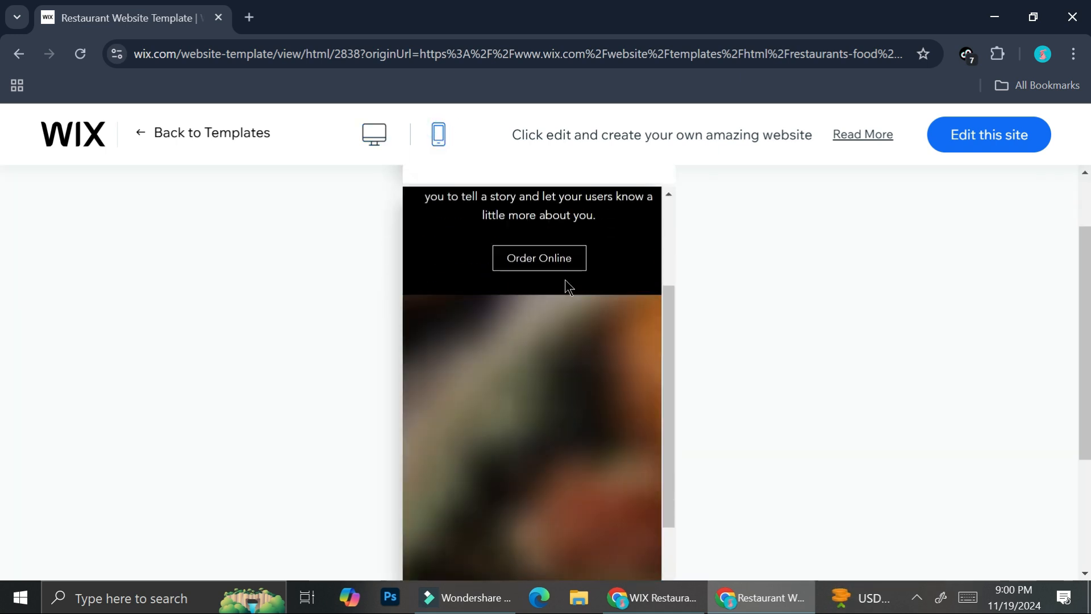
pyautogui.scroll(10, 565, 279)
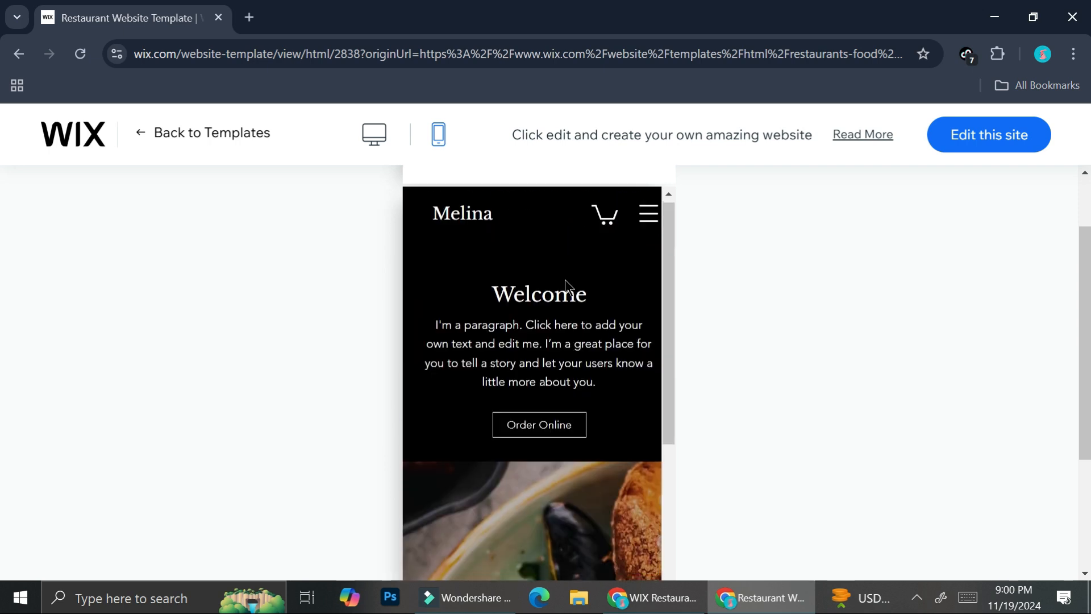
pyautogui.click(373, 137)
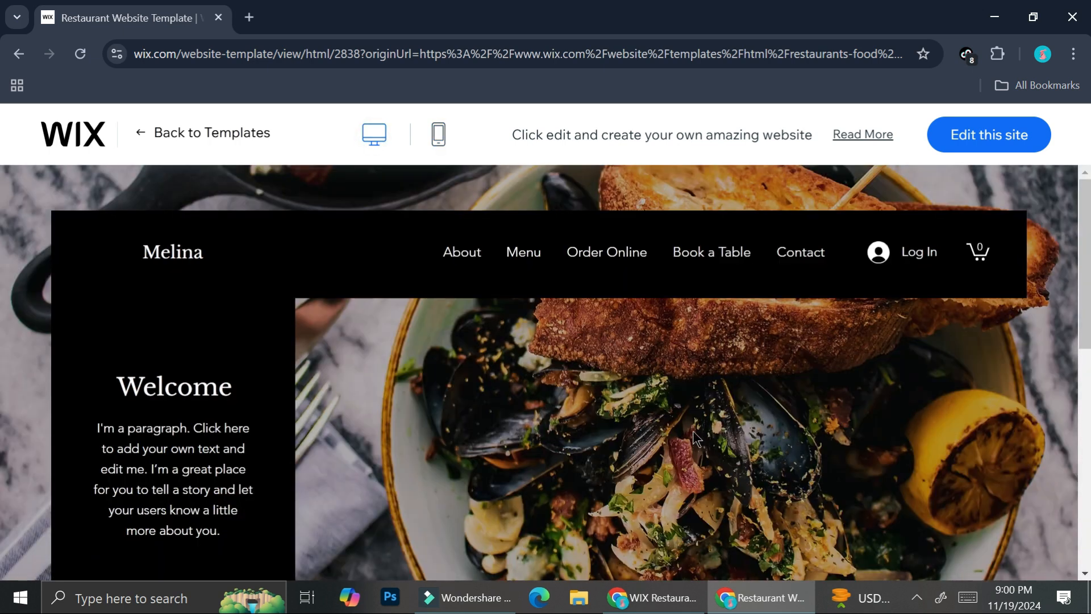
pyautogui.scroll(-3, 615, 387)
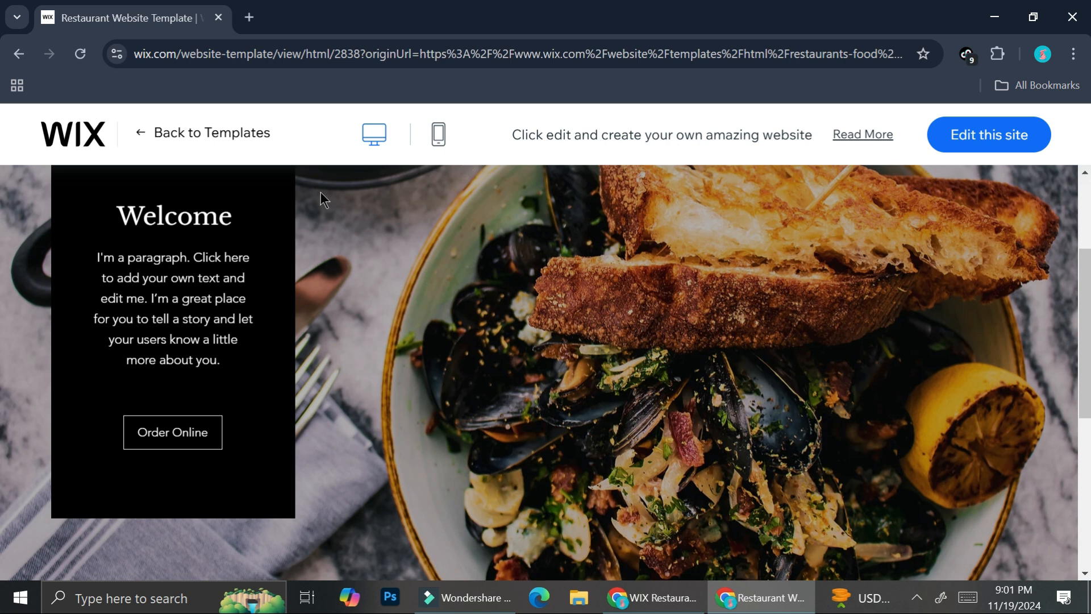
# - Start editing the Melina template as a new site and dismiss the AI content form without generating text
pyautogui.click(1009, 147)
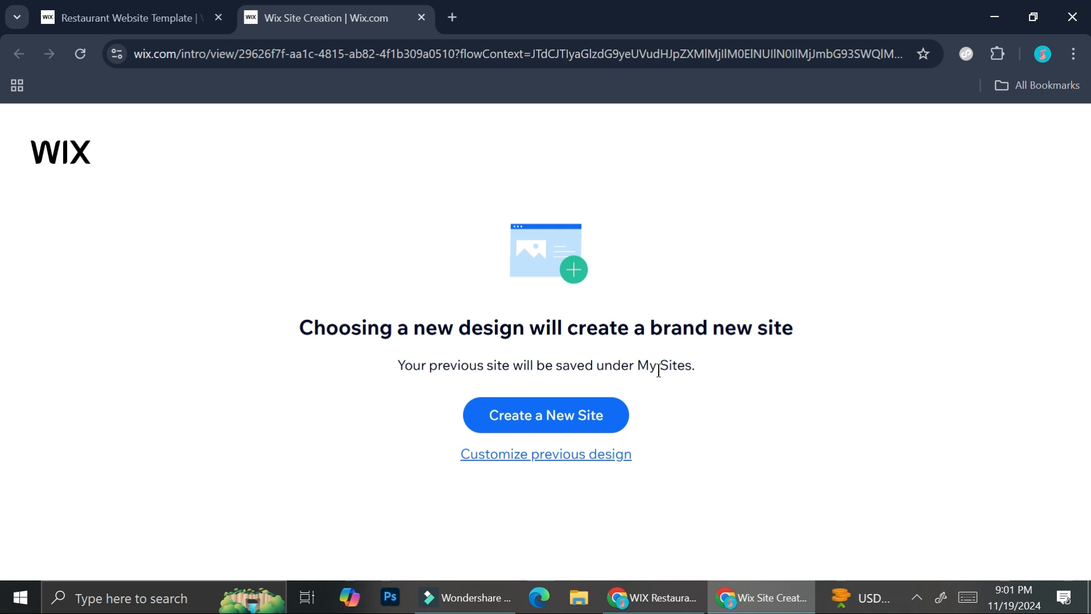
pyautogui.click(493, 415)
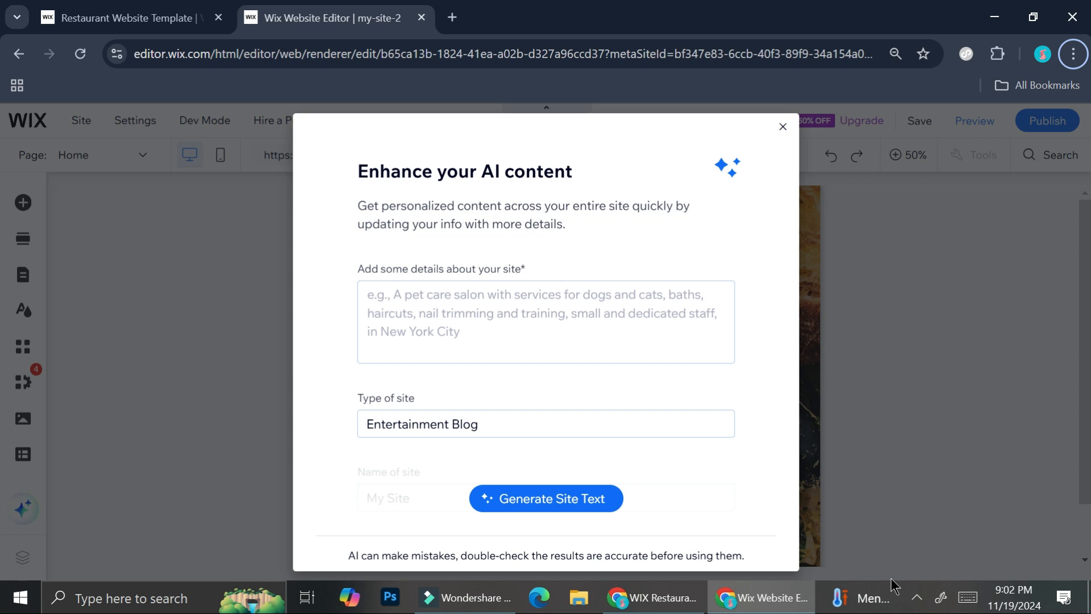
pyautogui.scroll(-1, 478, 302)
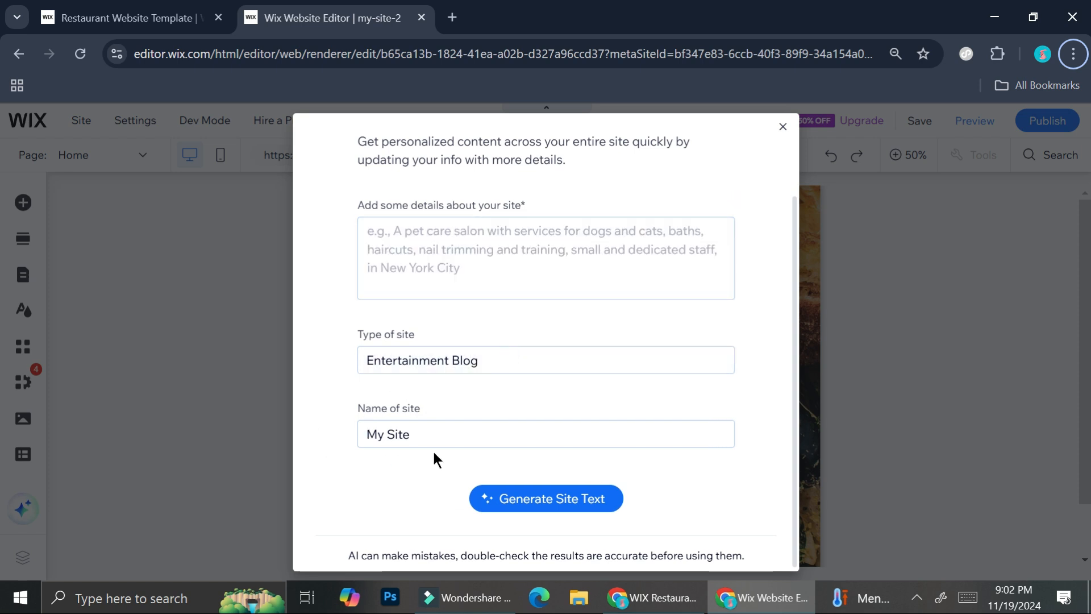
pyautogui.click(785, 128)
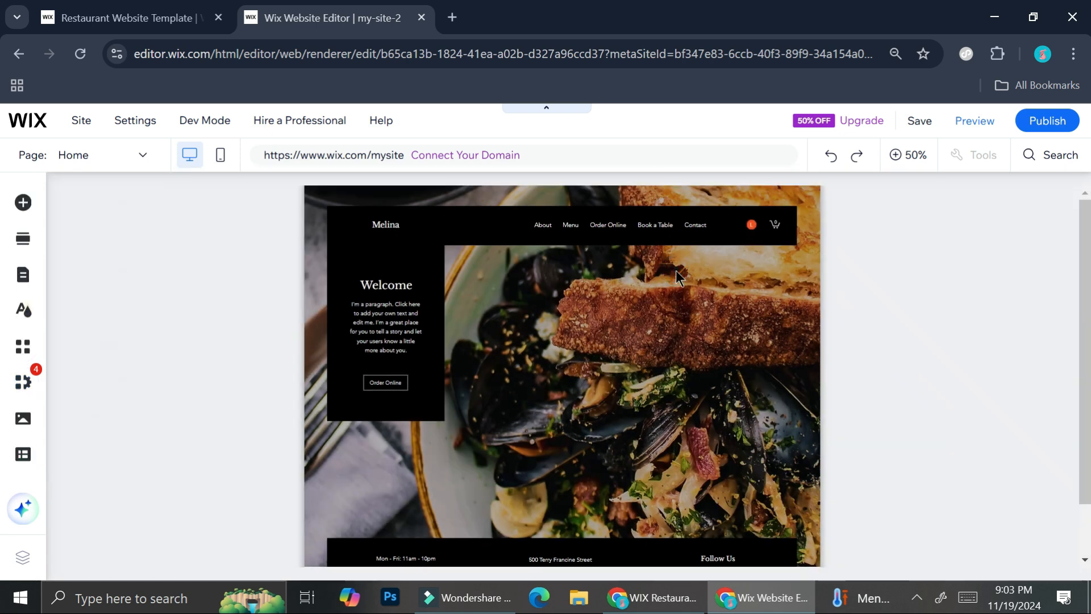
# - Examine how the Home page is divided by selecting its Welcome section, header and footer in turn
pyautogui.click(571, 431)
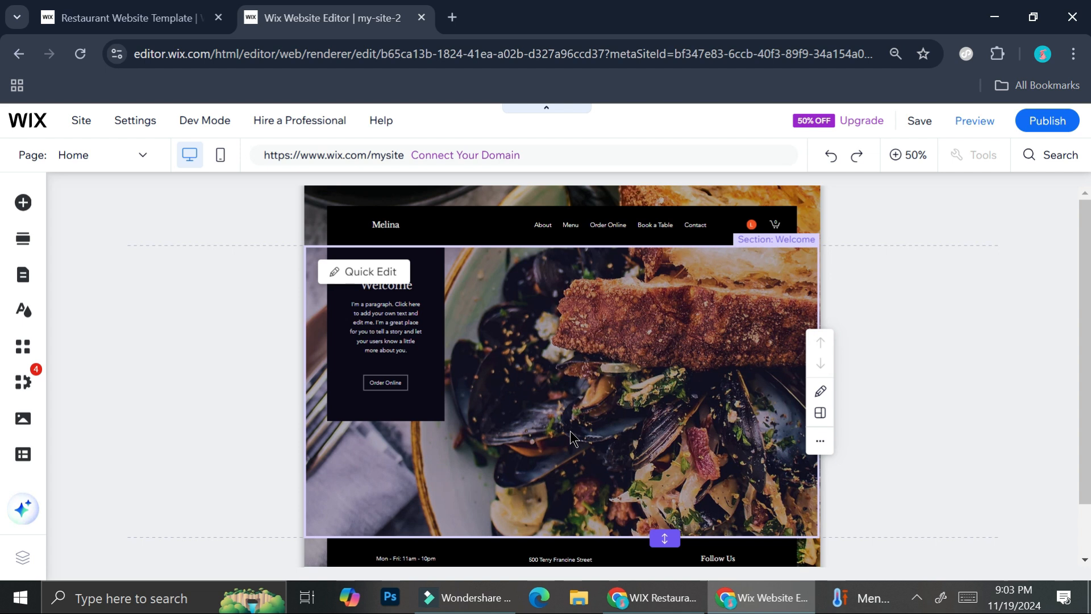
pyautogui.click(700, 209)
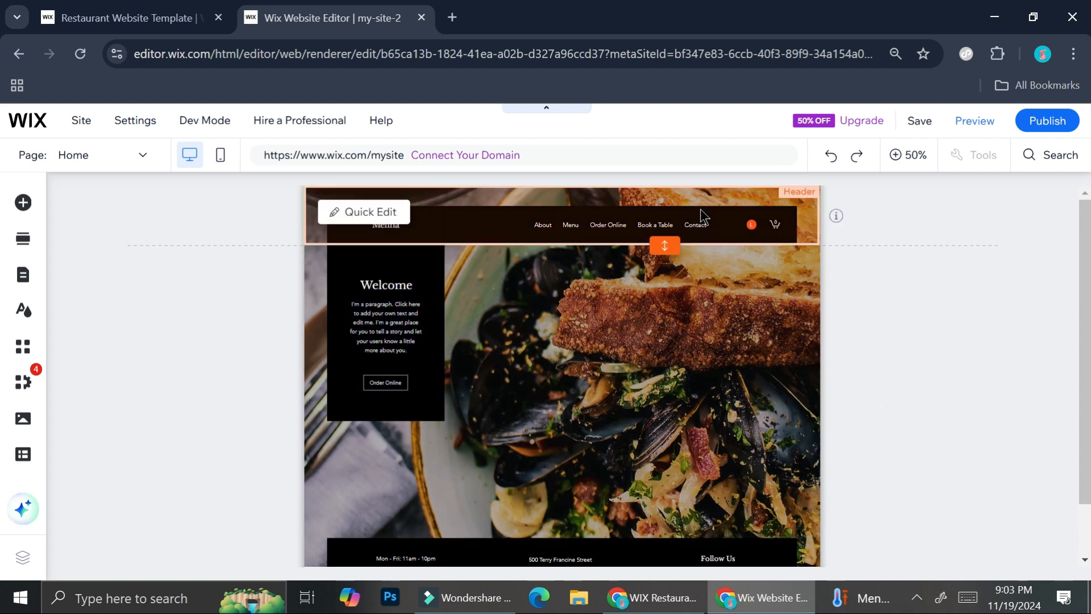
pyautogui.scroll(-2, 586, 343)
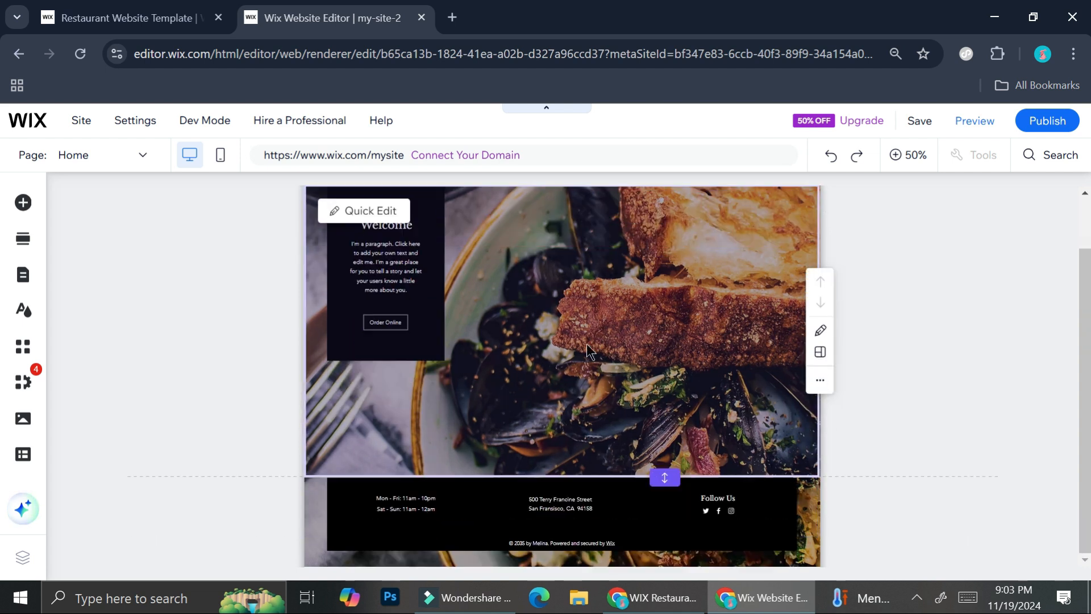
pyautogui.click(504, 522)
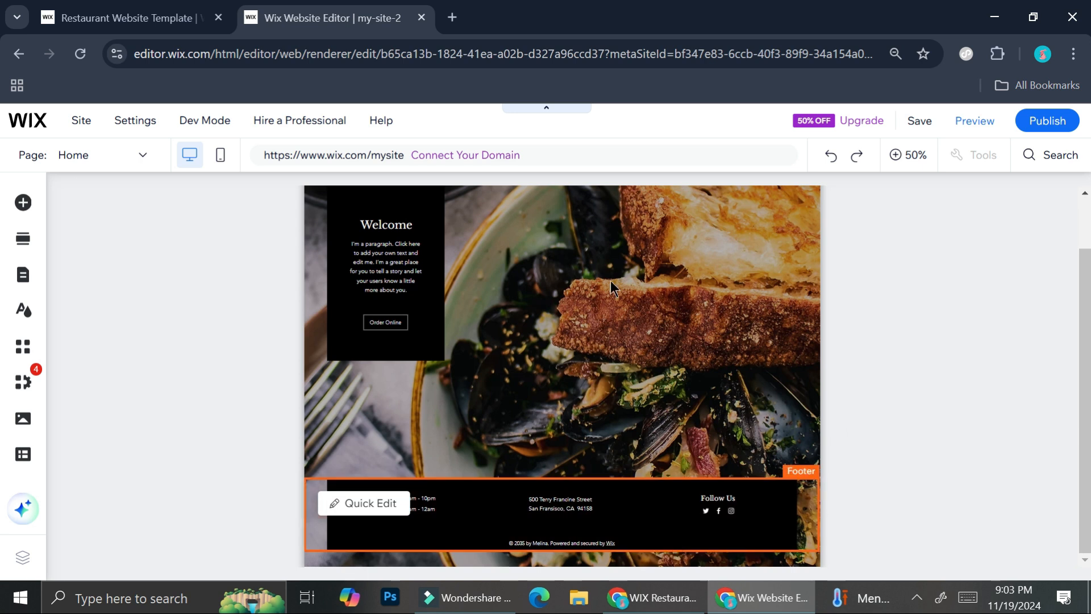
pyautogui.scroll(2, 610, 281)
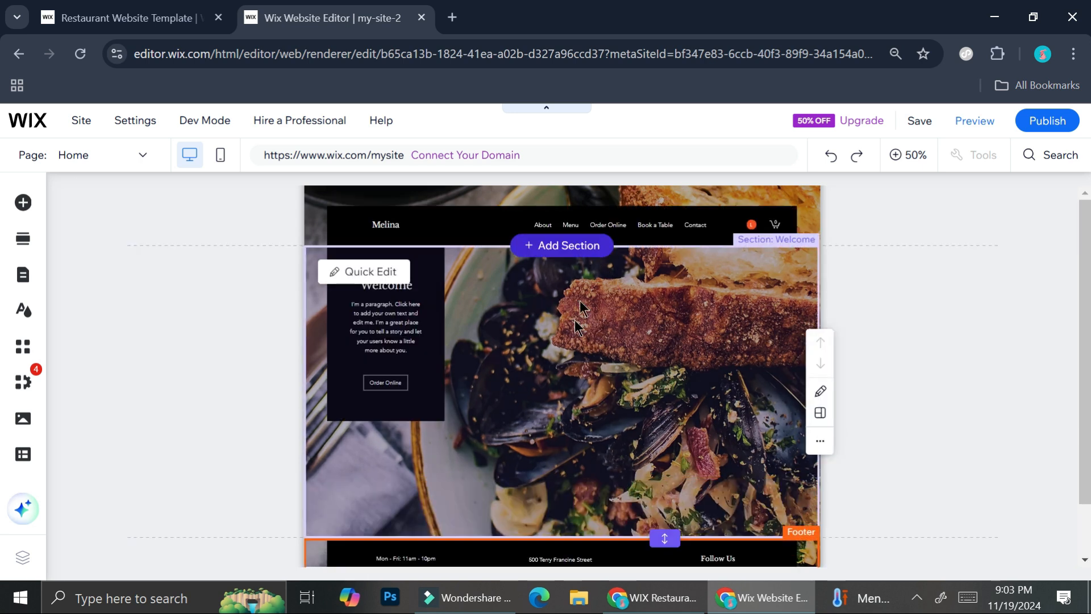
pyautogui.click(515, 209)
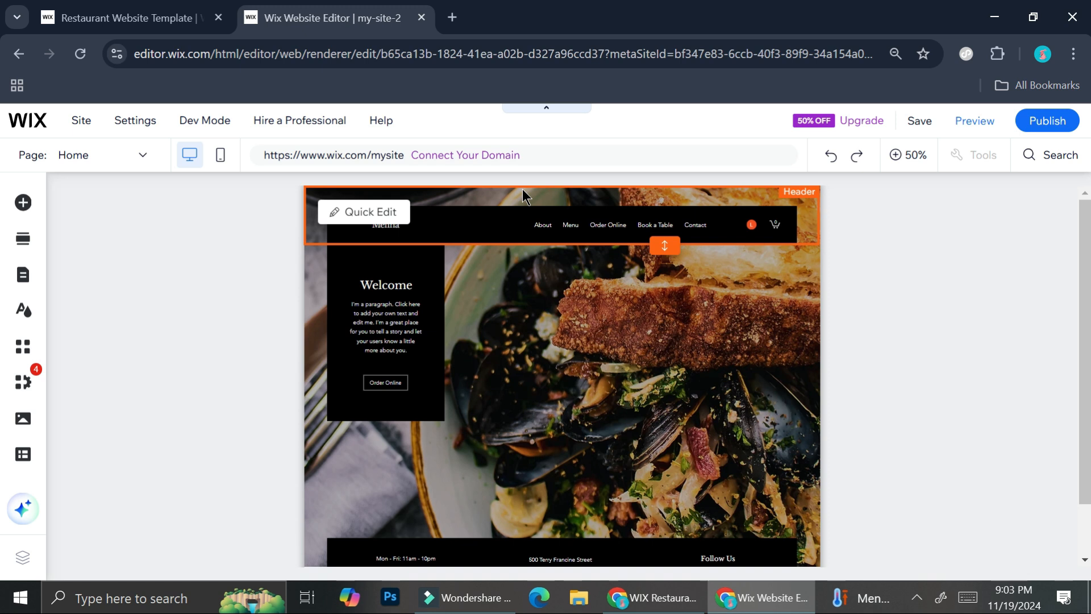
pyautogui.scroll(-2, 510, 378)
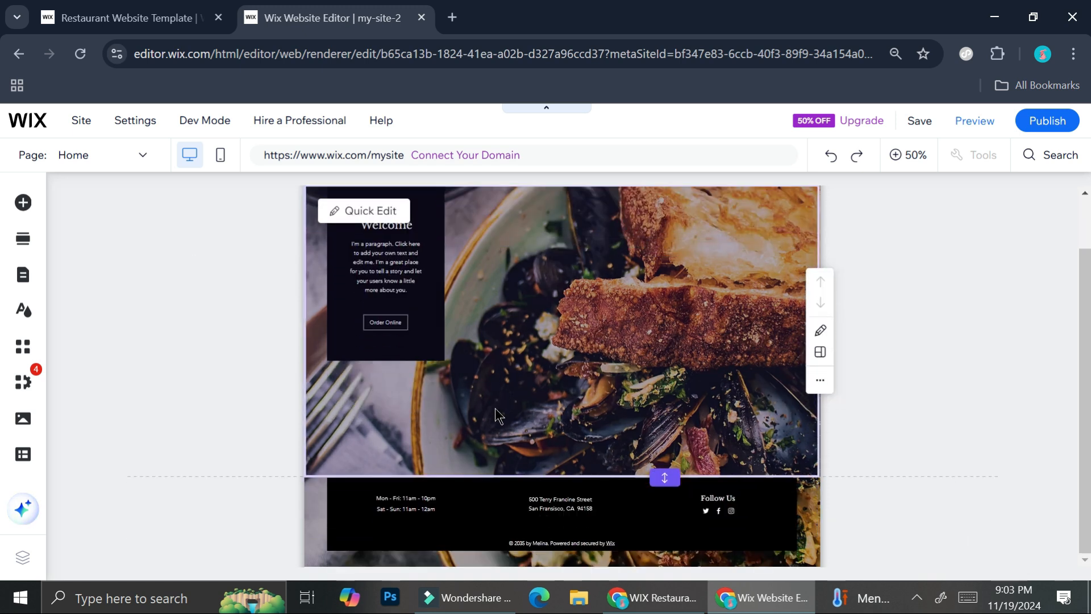
pyautogui.click(485, 500)
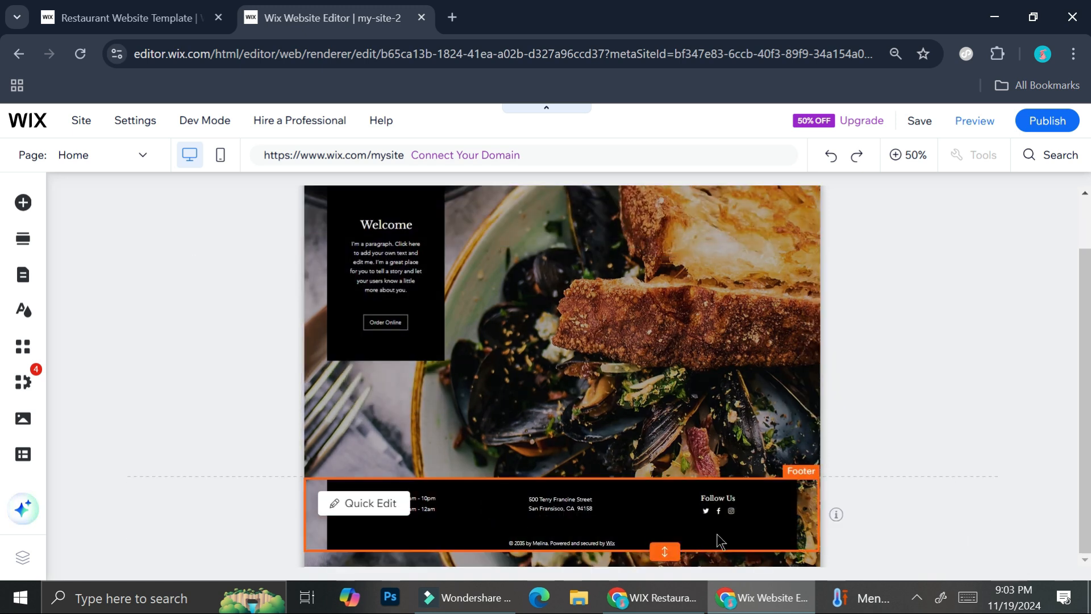
# - Replace the Melina site title in the header with "My Restaurant"
pyautogui.scroll(2, 533, 310)
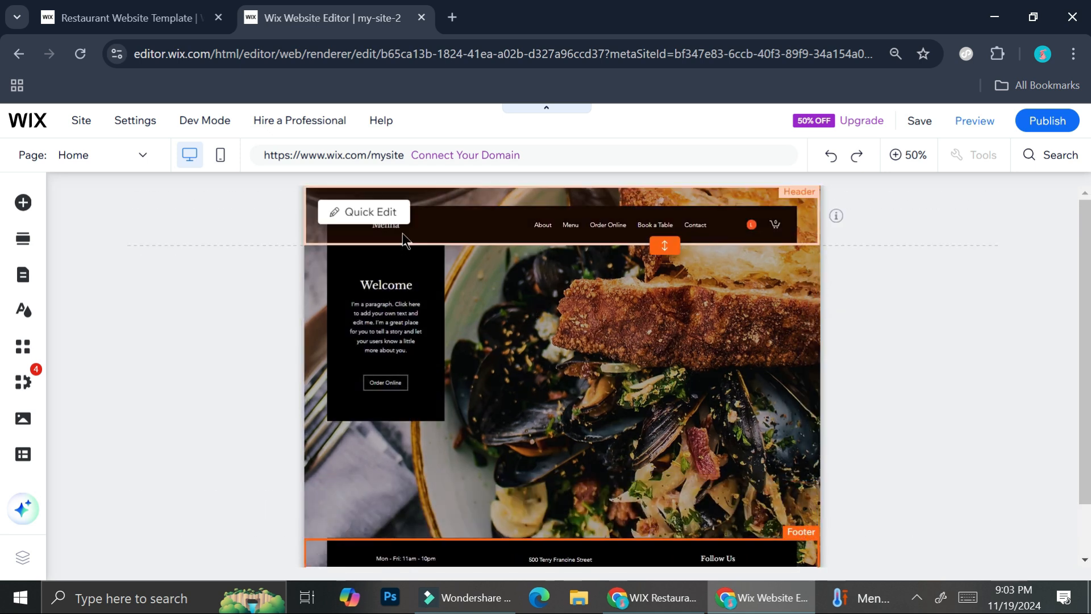
pyautogui.click(465, 230)
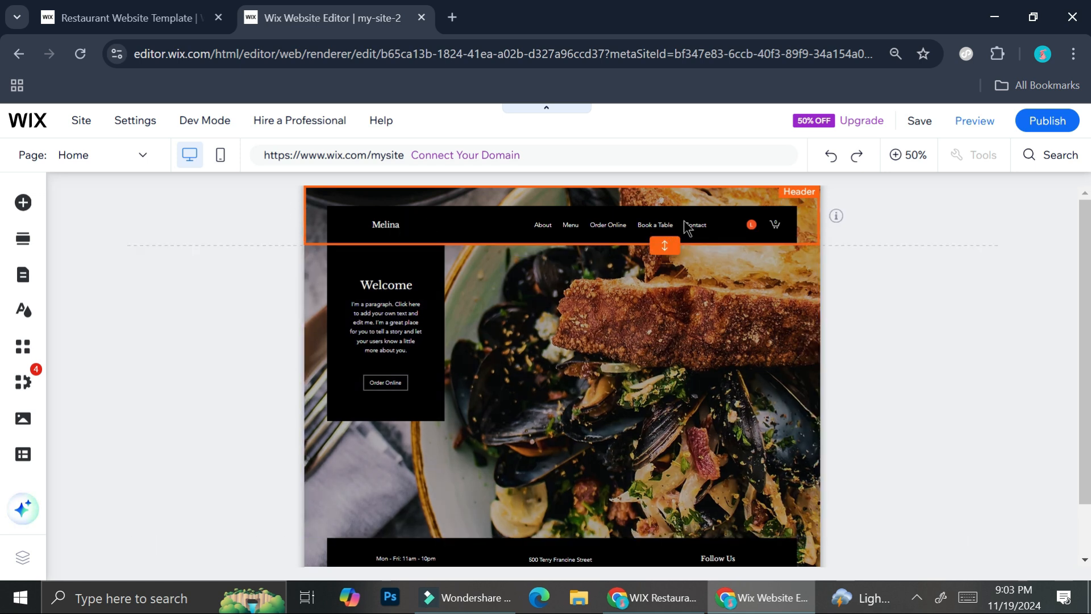
pyautogui.click(598, 205)
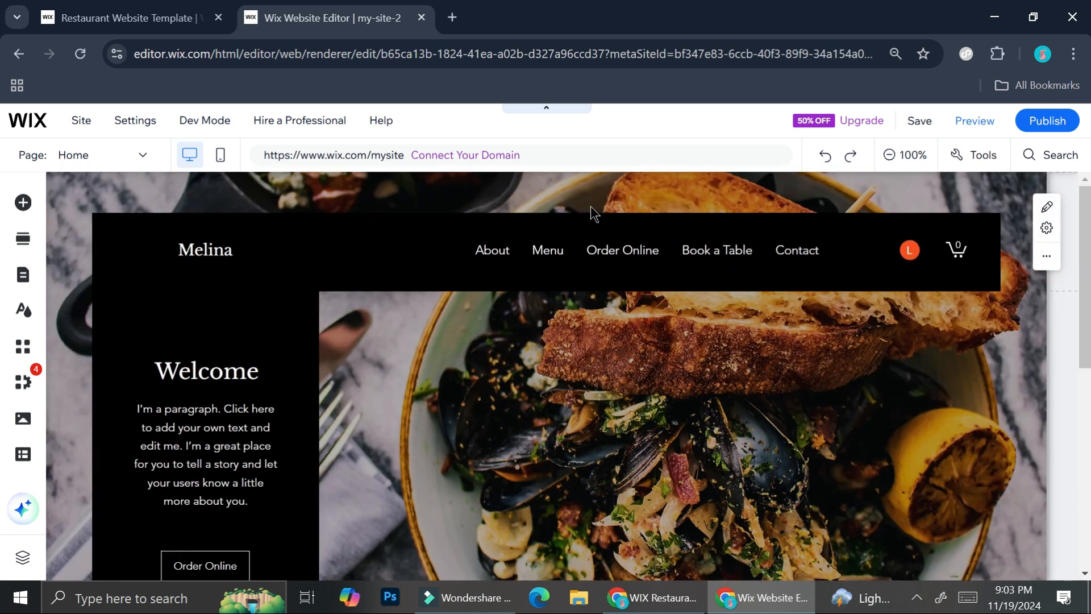
pyautogui.doubleClick(232, 249)
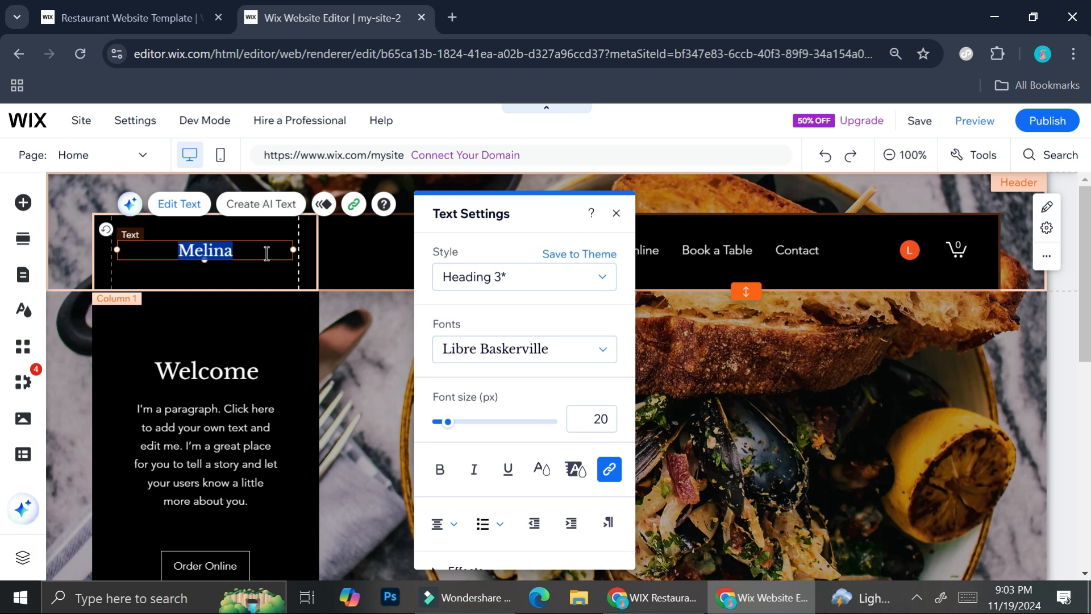
pyautogui.write('M')
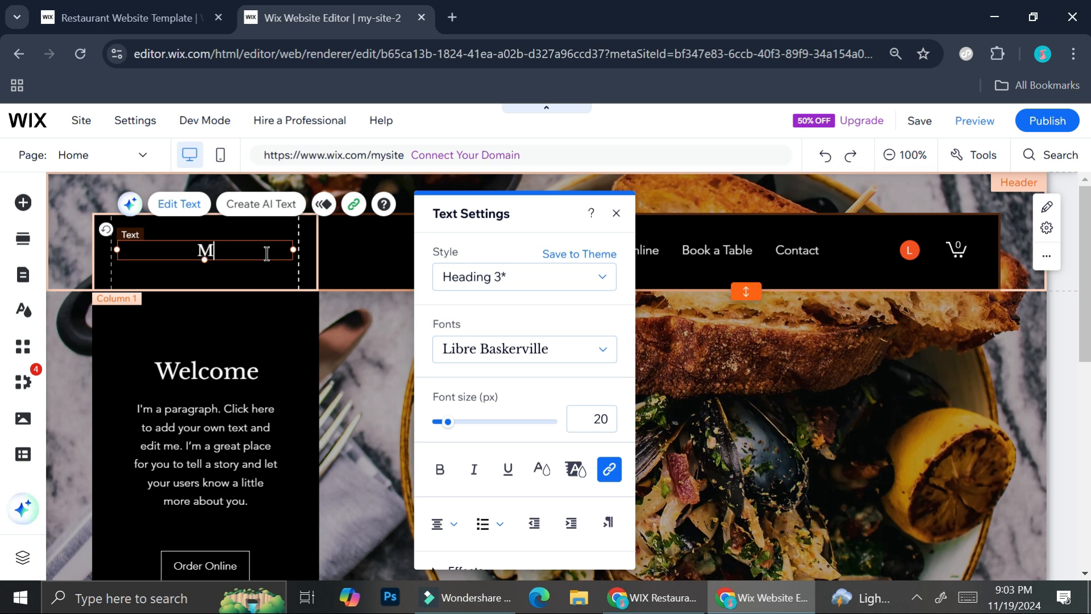
pyautogui.write('y Restaurant')
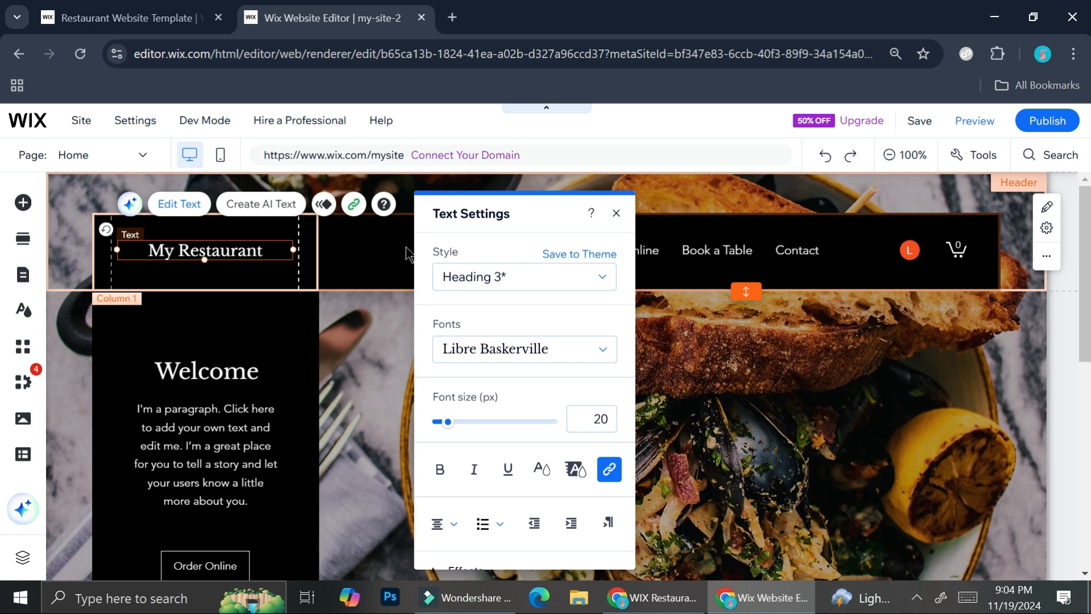
# - Format the My Restaurant title with the Heading 1 style and the Palatino Linotype font at 28 px
pyautogui.click(580, 276)
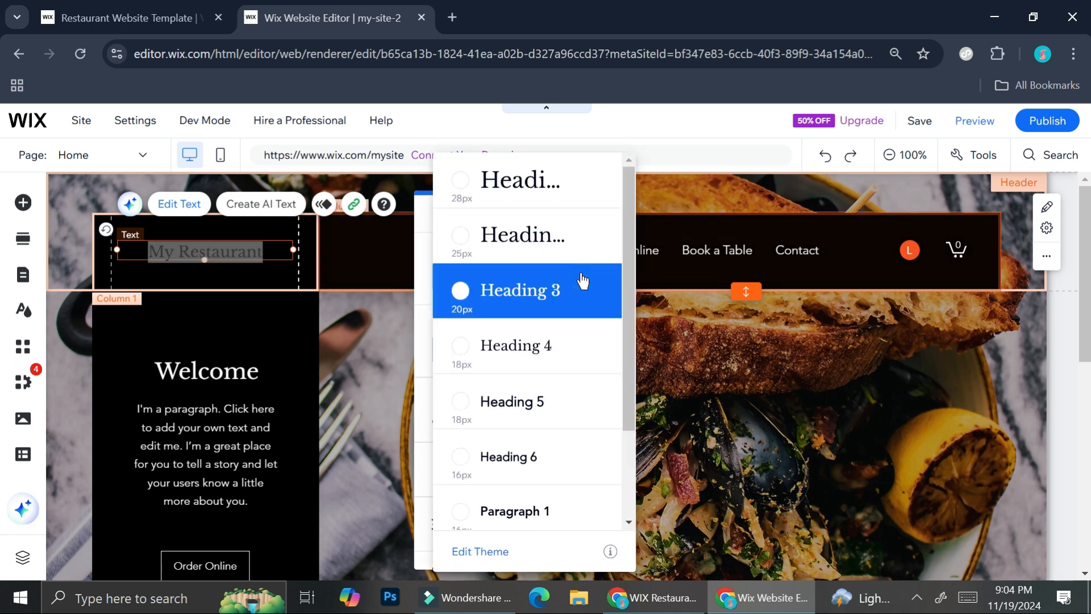
pyautogui.click(539, 193)
pyautogui.click(518, 354)
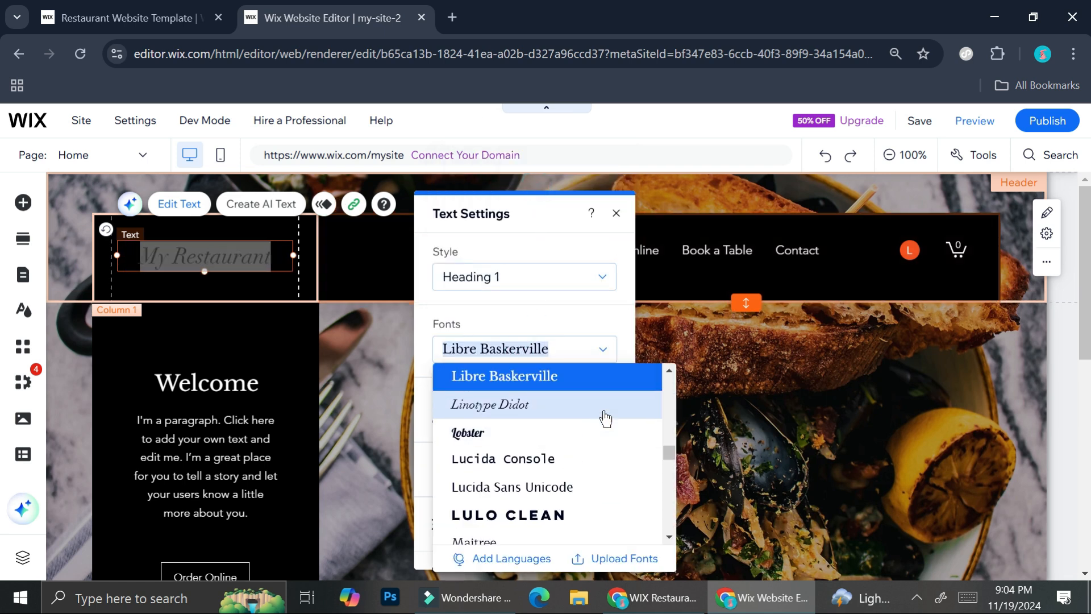
pyautogui.scroll(-3, 604, 421)
pyautogui.scroll(2, 602, 418)
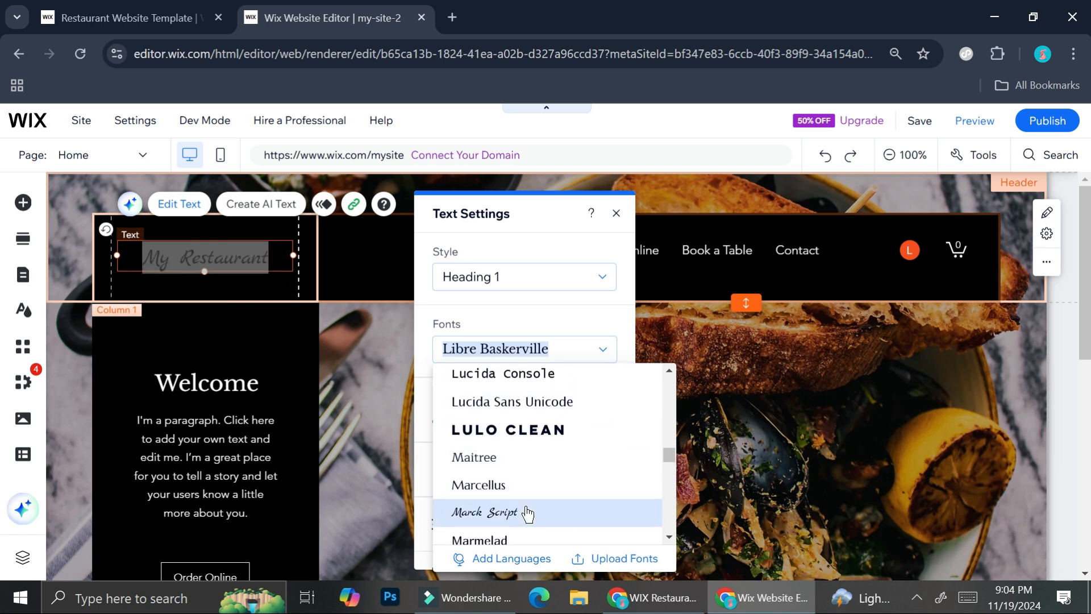
pyautogui.scroll(-3, 528, 513)
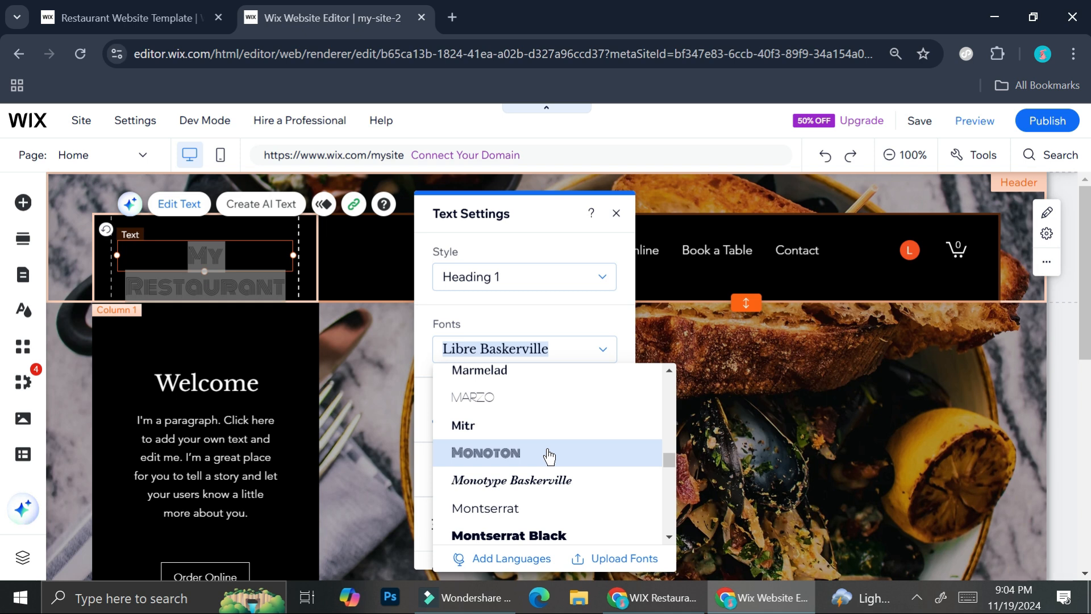
pyautogui.scroll(-3, 548, 455)
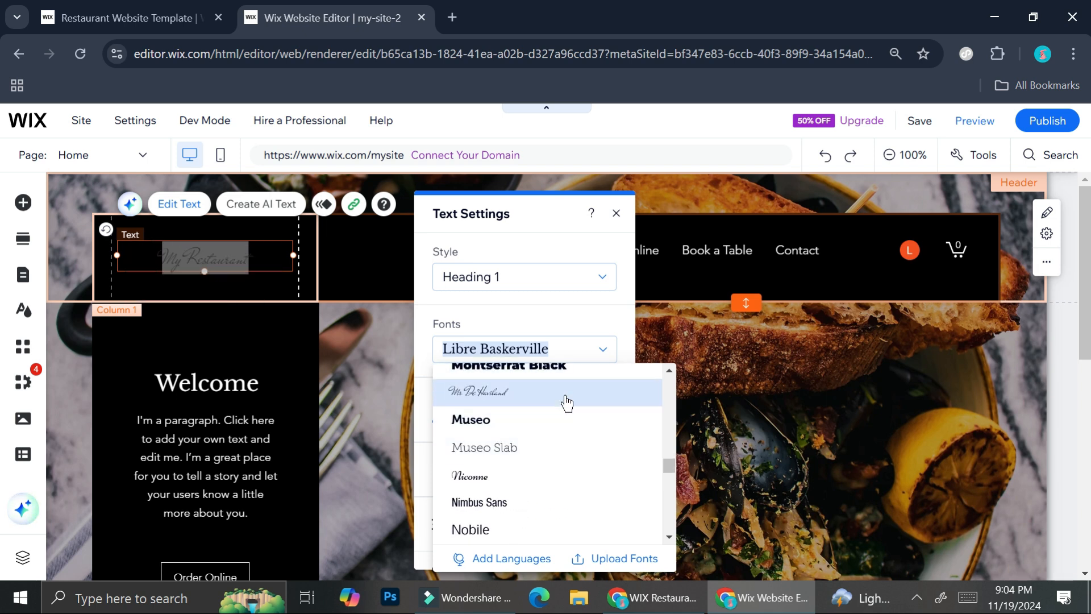
pyautogui.scroll(-6, 548, 458)
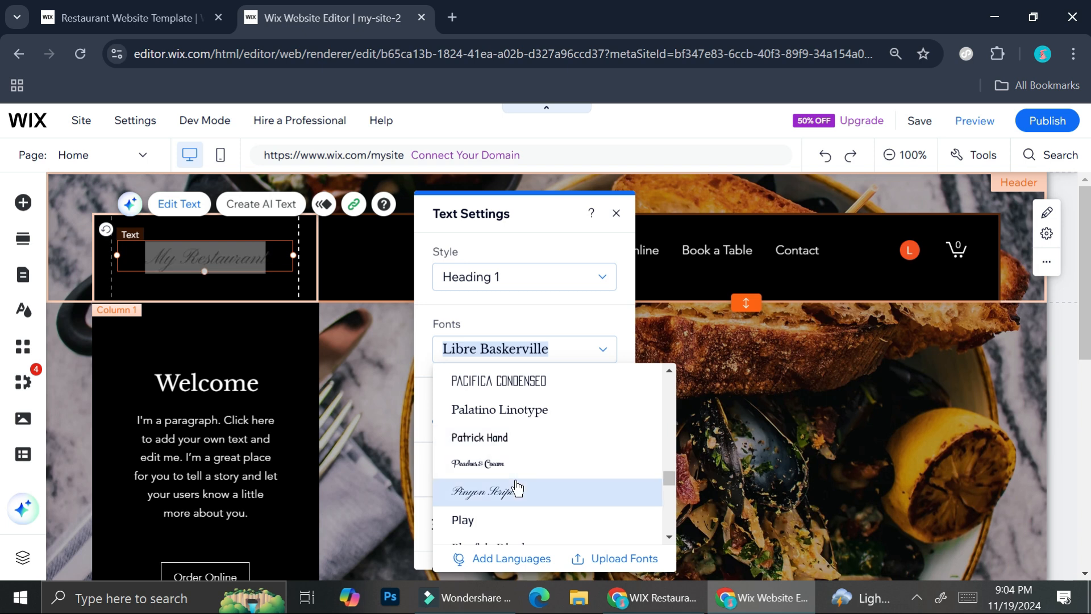
pyautogui.click(537, 411)
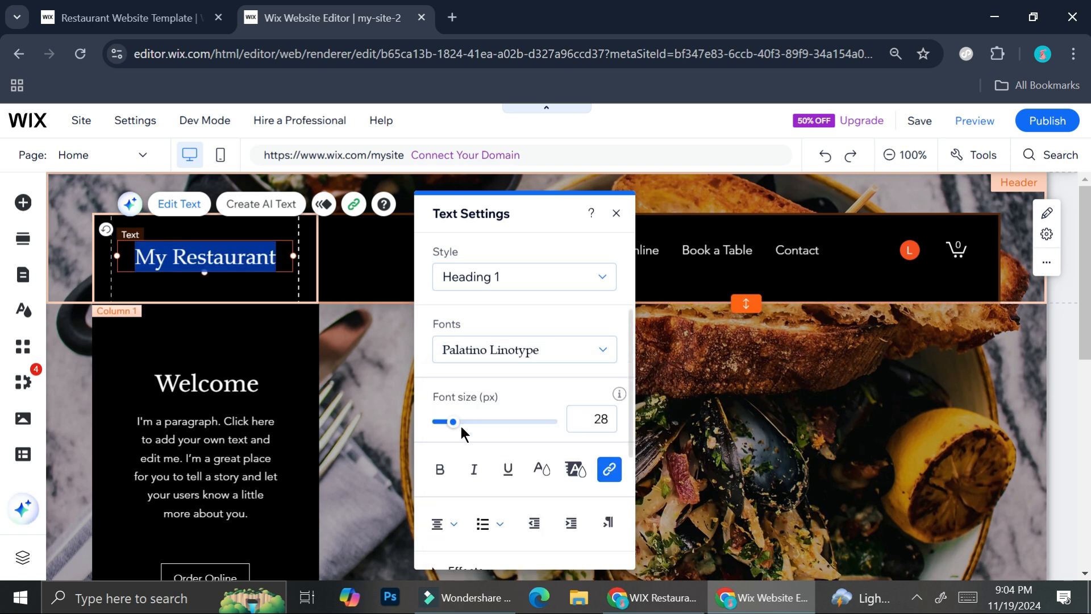
pyautogui.moveTo(453, 422)
pyautogui.mouseDown()
pyautogui.moveTo(473, 429)
pyautogui.moveTo(438, 422)
pyautogui.mouseUp()
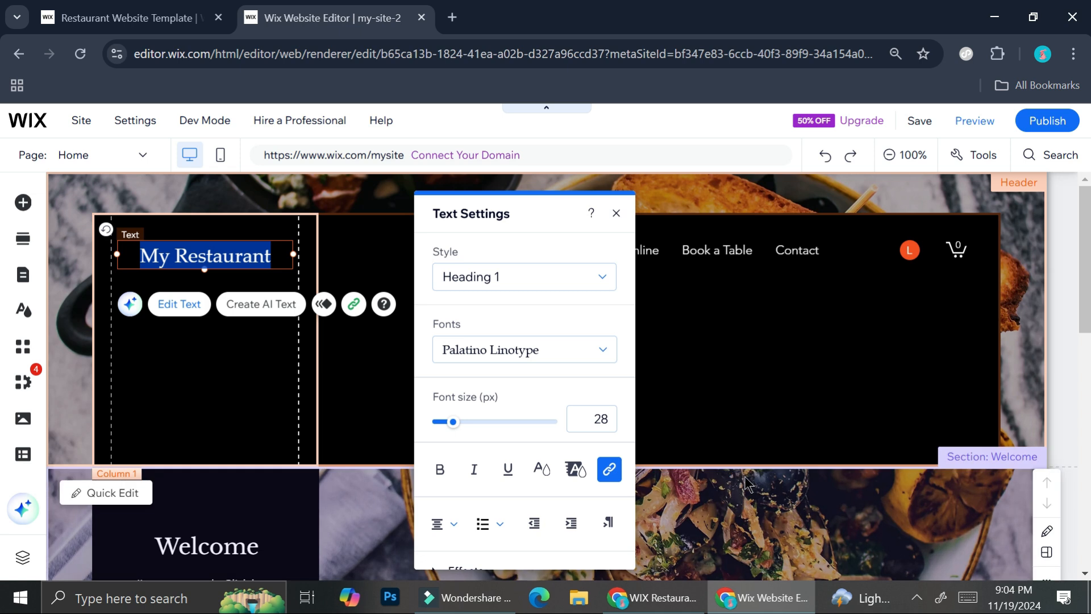
# - Reduce the header's height to remove the empty black space beneath the title and navigation links
pyautogui.click(764, 402)
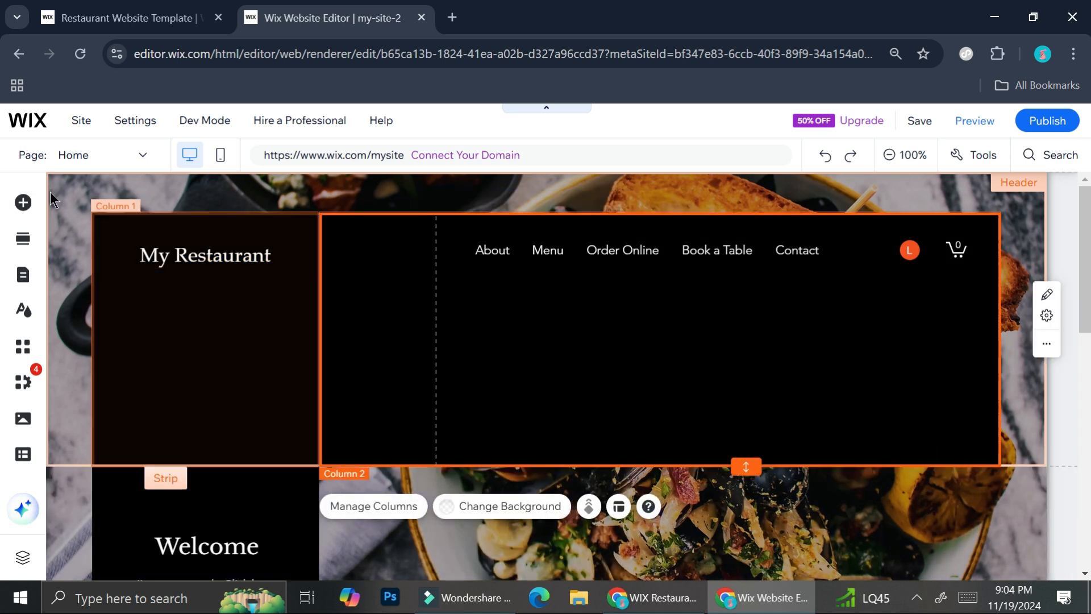
pyautogui.click(64, 223)
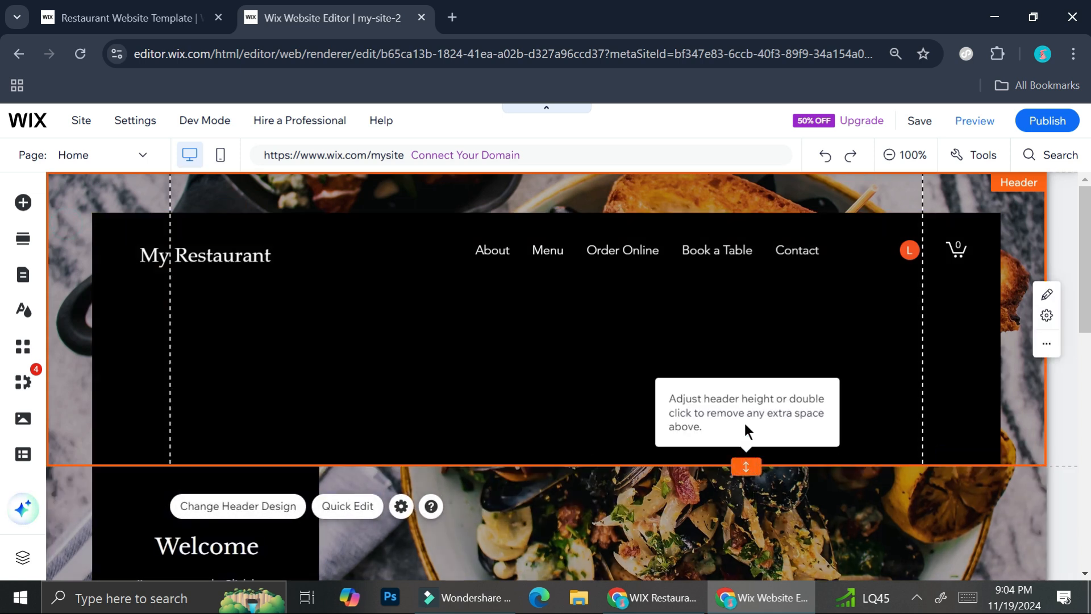
pyautogui.click(742, 399)
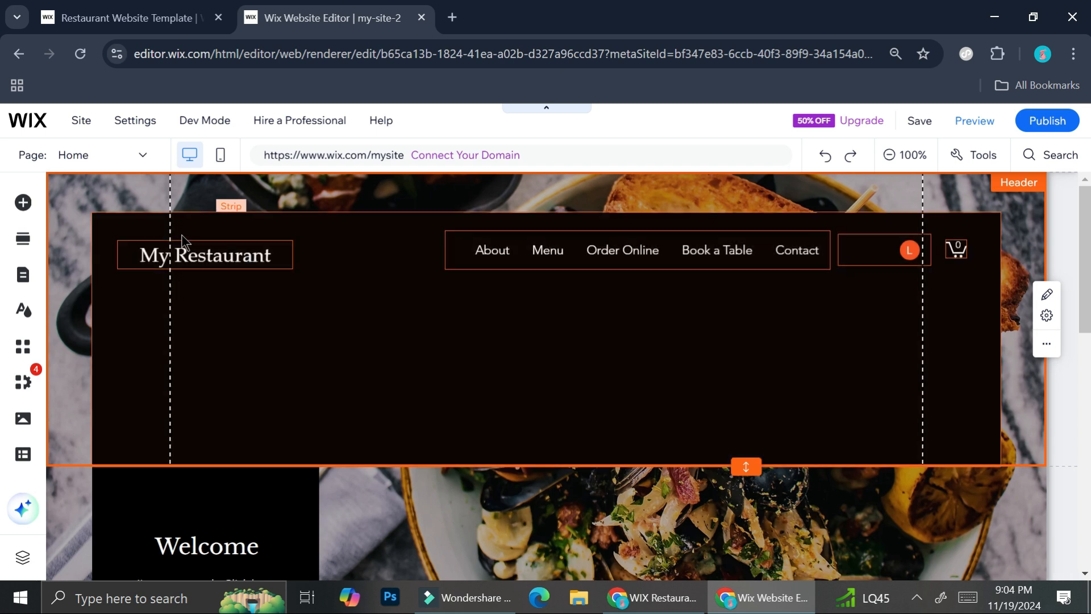
pyautogui.moveTo(296, 463); pyautogui.dragTo(295, 301)
pyautogui.click(228, 231)
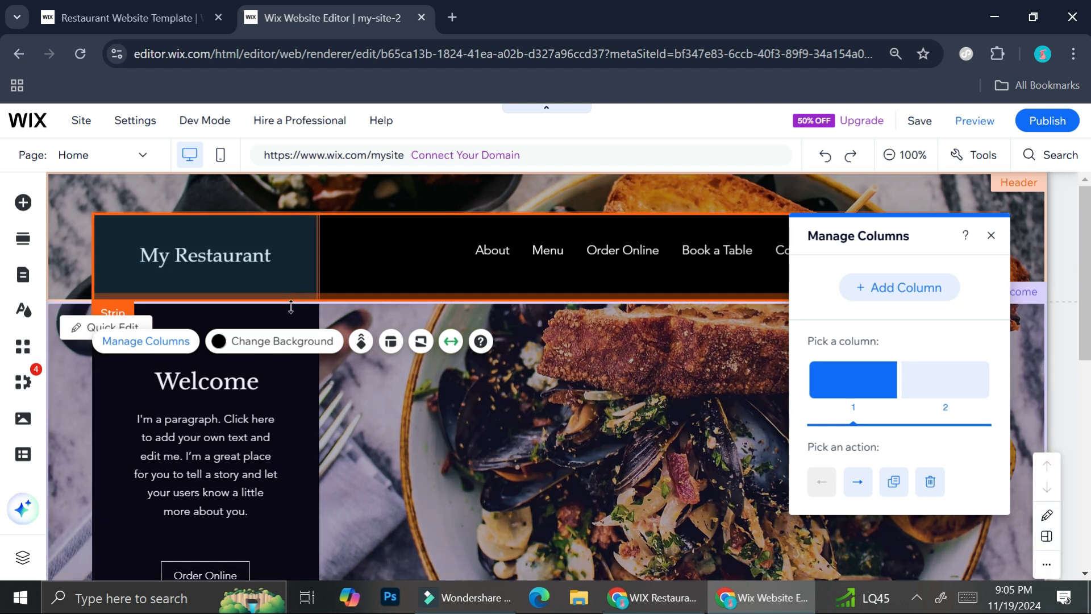
# - Try featured site themes including Energetic, Retro vibrant, Dynamic, Natural and Savvy on the Home page
pyautogui.click(23, 316)
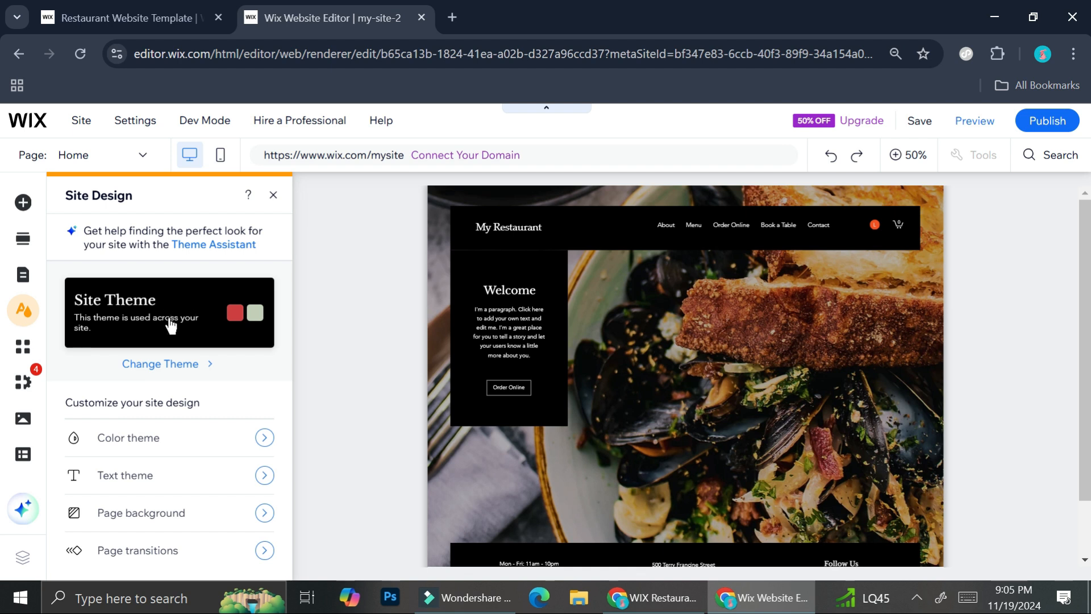
pyautogui.click(188, 366)
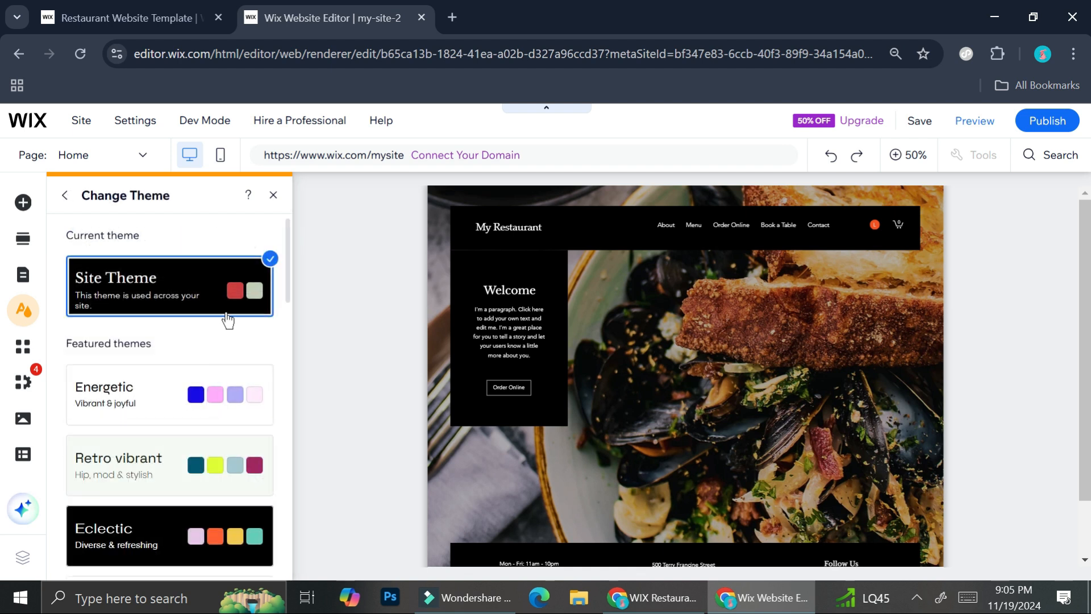
pyautogui.click(157, 389)
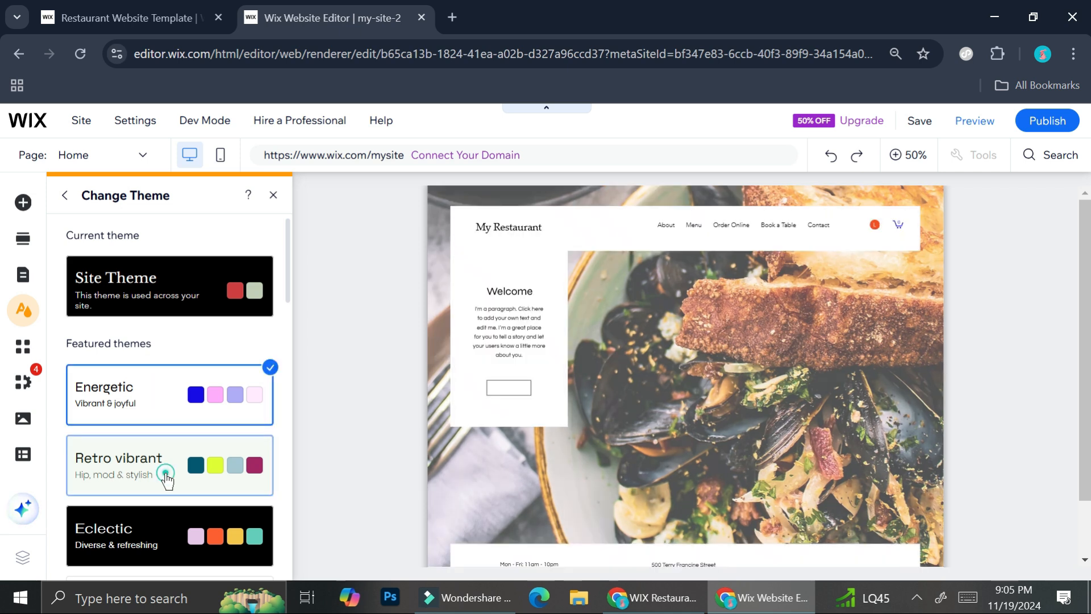
pyautogui.click(165, 470)
pyautogui.scroll(-3, 176, 430)
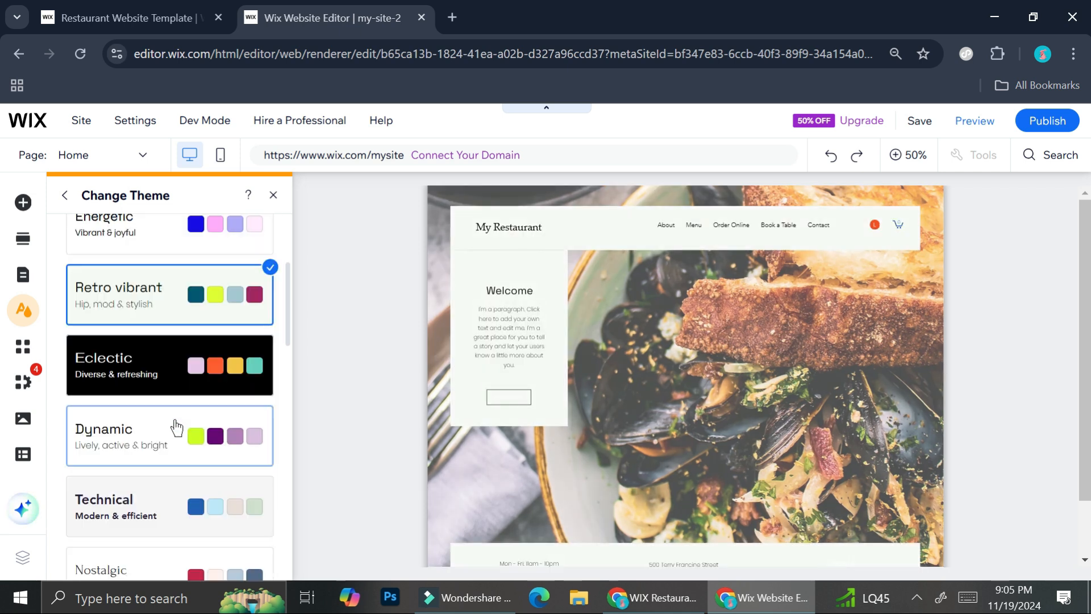
pyautogui.click(154, 439)
pyautogui.click(159, 500)
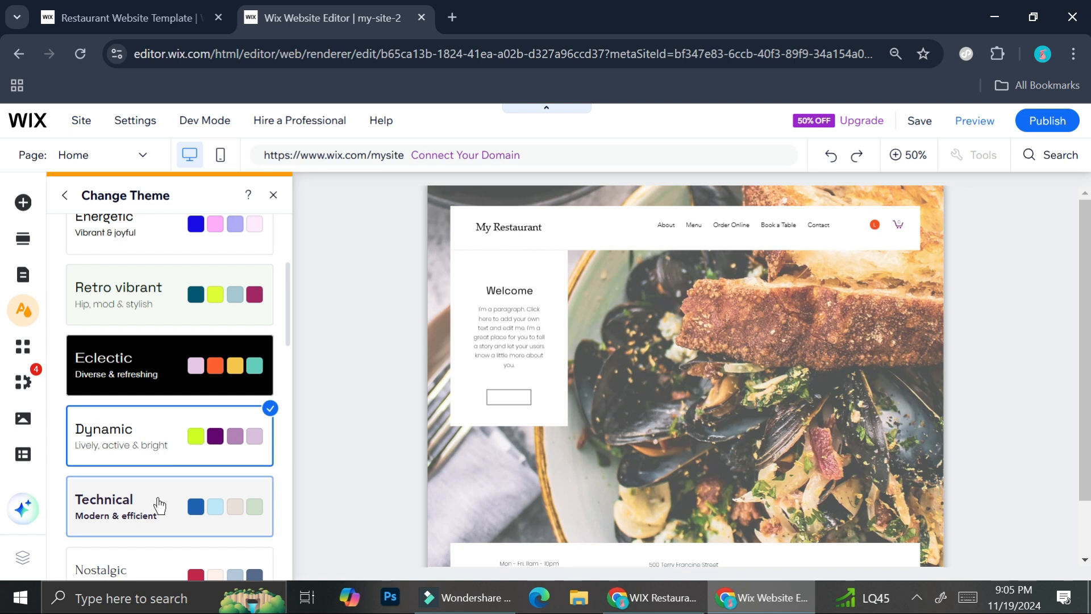
pyautogui.scroll(-3, 156, 454)
pyautogui.click(135, 488)
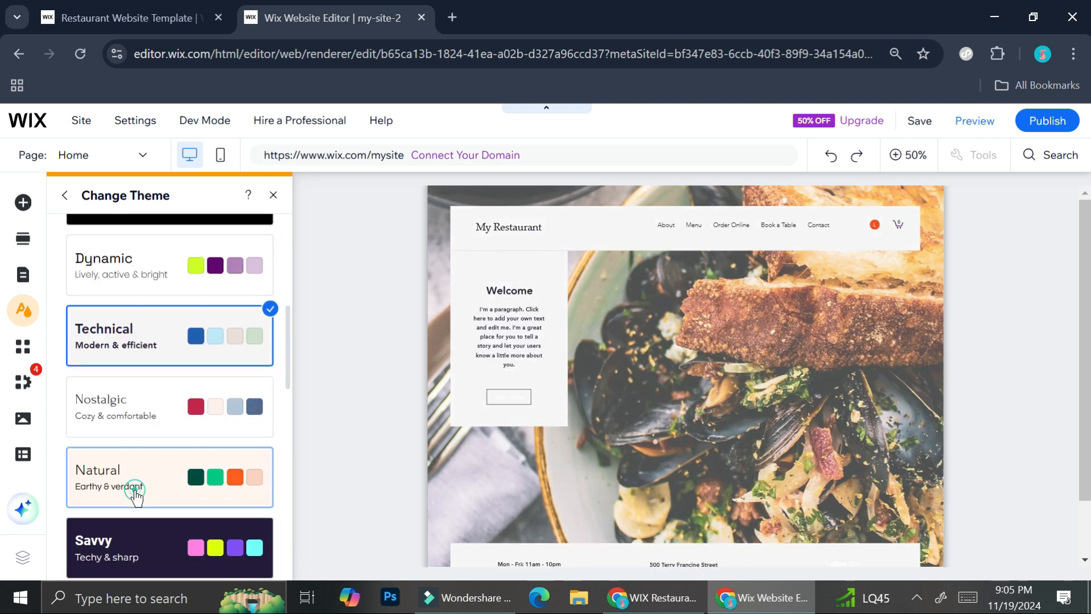
pyautogui.click(153, 535)
# - Try the Placid and Tangy site themes on the Home page
pyautogui.scroll(-2, 167, 373)
pyautogui.scroll(-2, 166, 372)
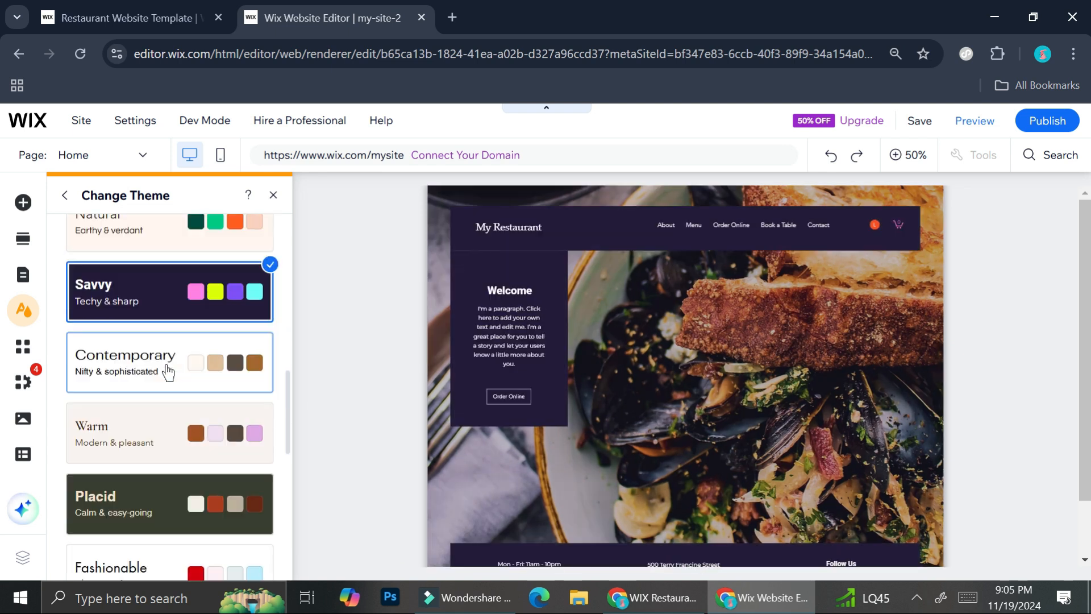
pyautogui.click(139, 493)
pyautogui.scroll(-4, 176, 414)
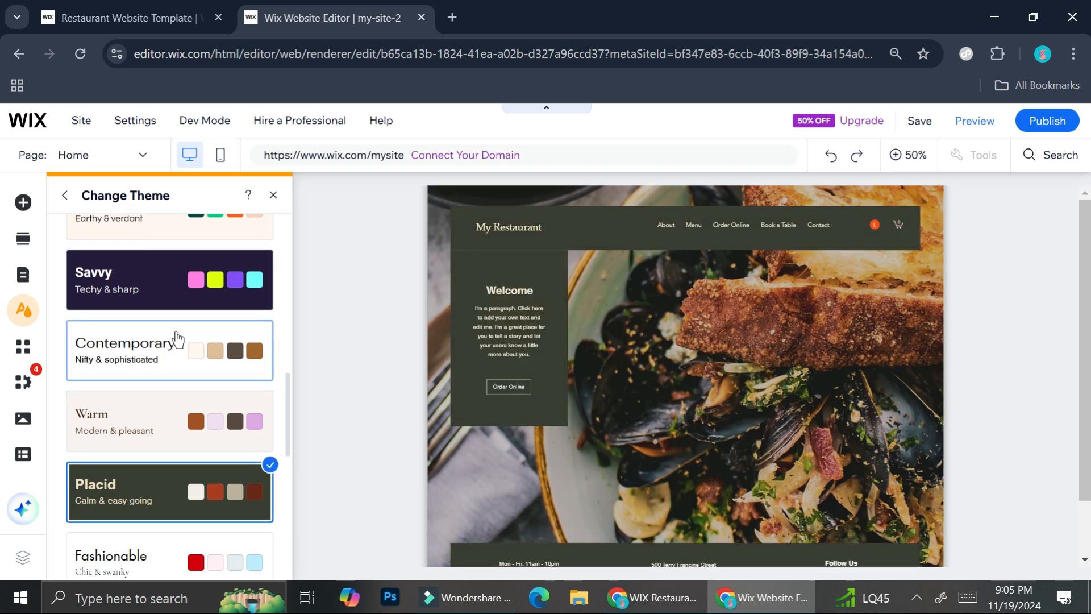
pyautogui.scroll(-4, 186, 421)
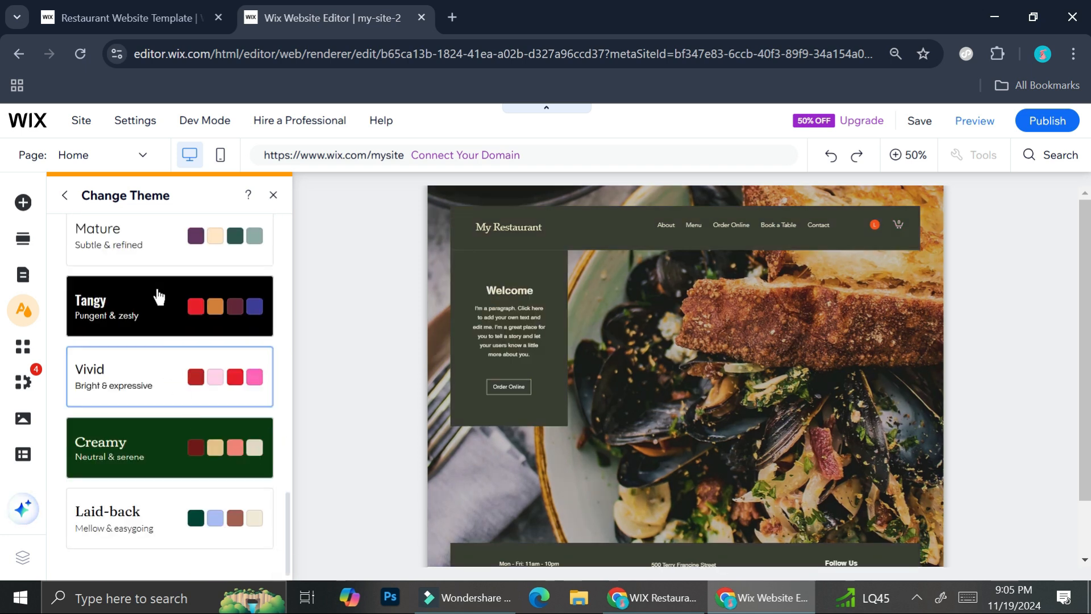
pyautogui.click(157, 292)
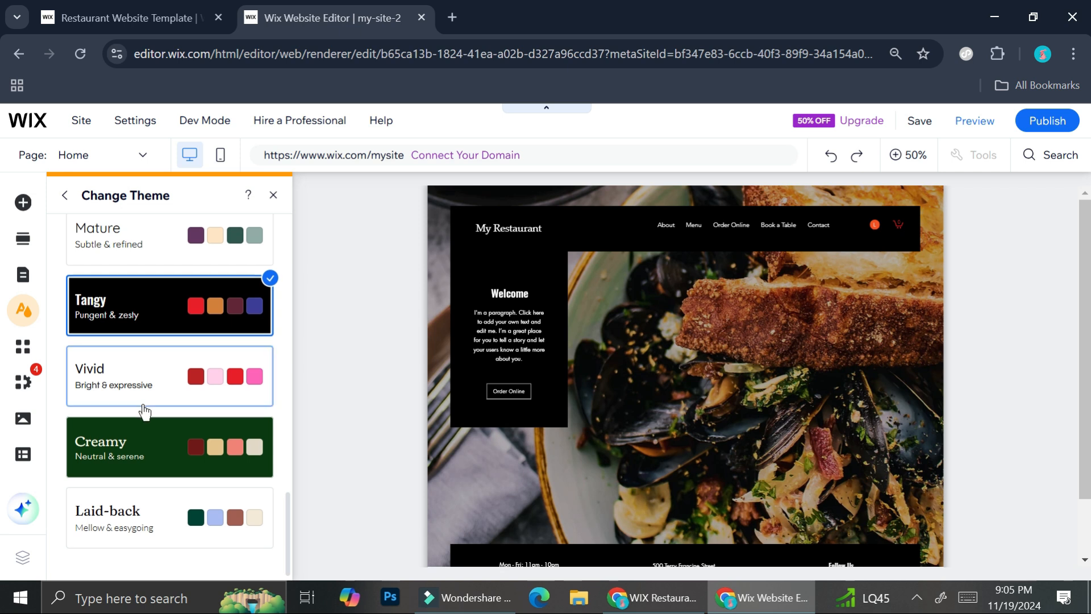
# - Reapply the original black Site Theme and return to the site design overview
pyautogui.scroll(15, 201, 411)
pyautogui.scroll(4, 206, 403)
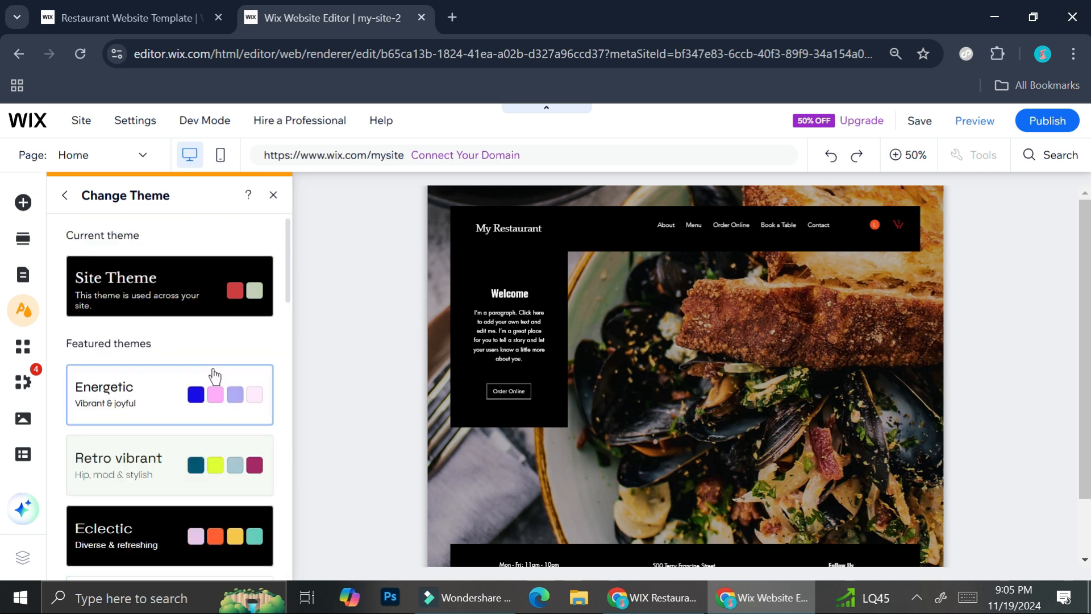
pyautogui.click(208, 281)
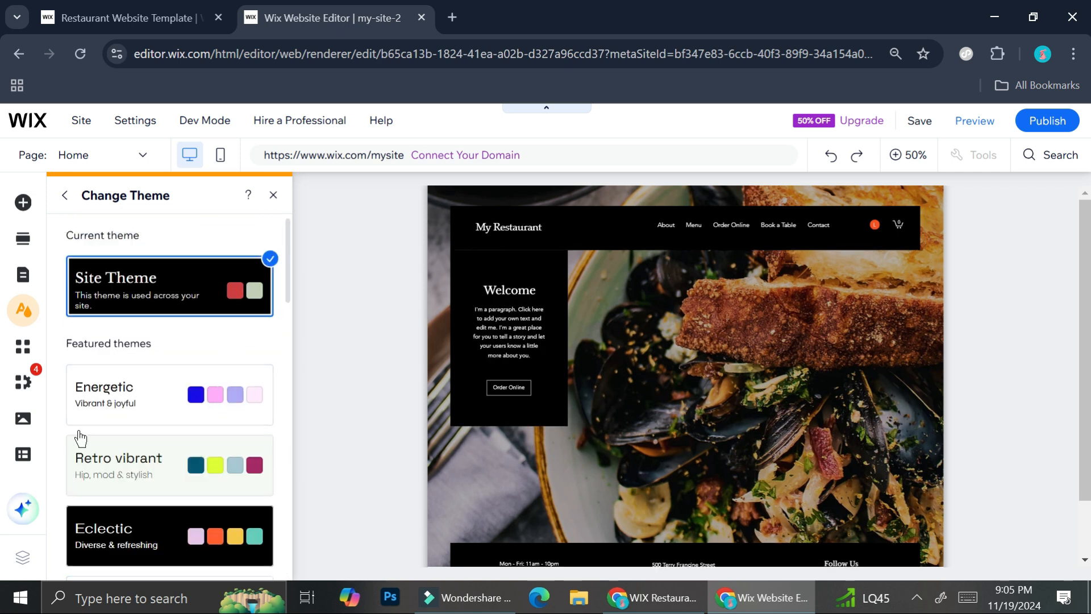
pyautogui.click(70, 199)
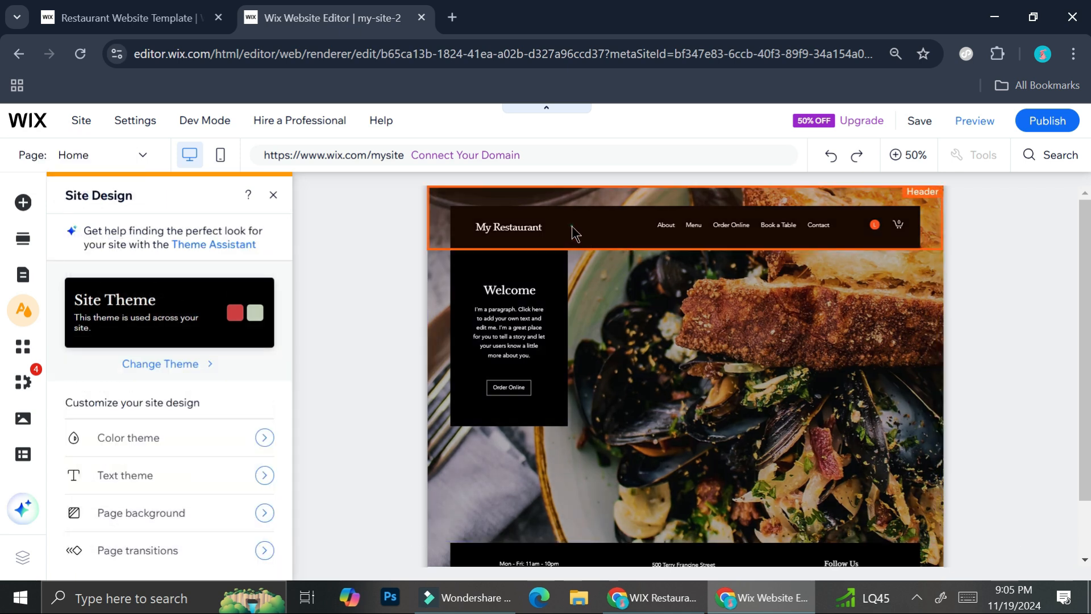
# - Change the header strip's background to the citrus fruit image on white marble
pyautogui.click(555, 235)
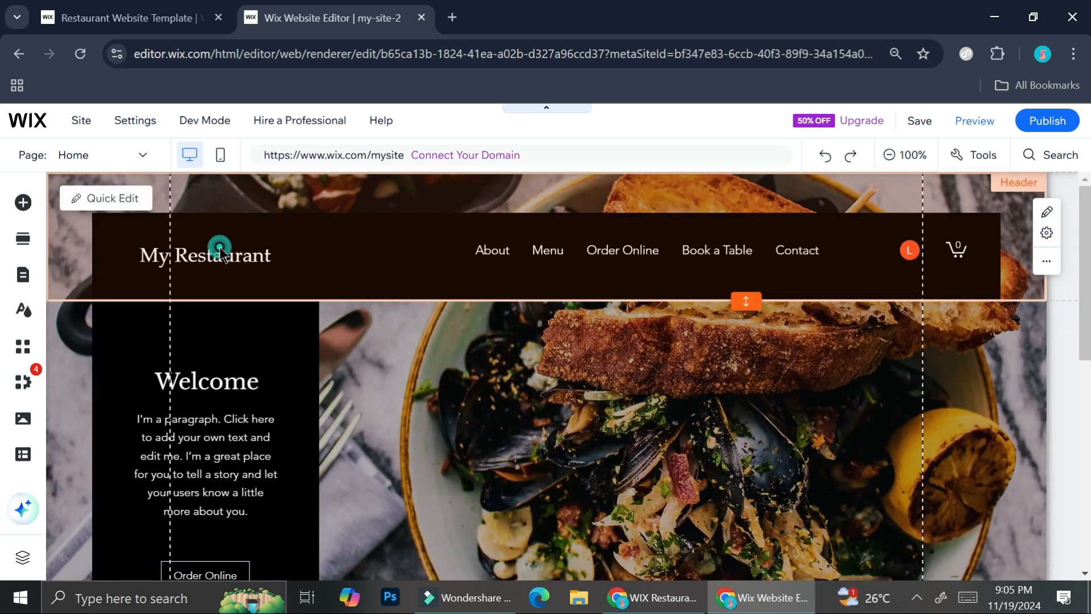
pyautogui.click(292, 231)
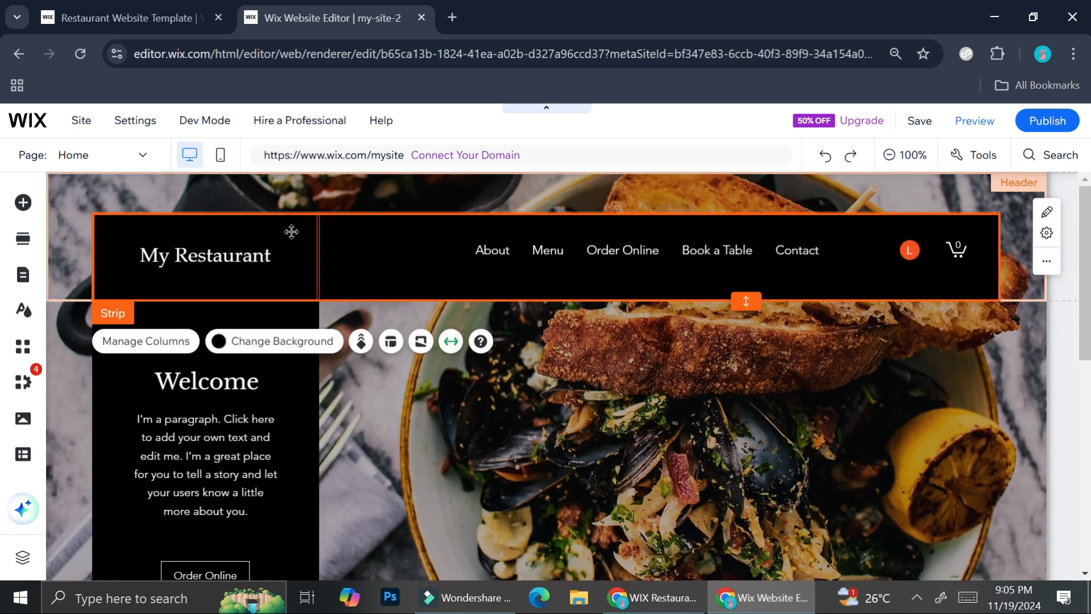
pyautogui.click(304, 345)
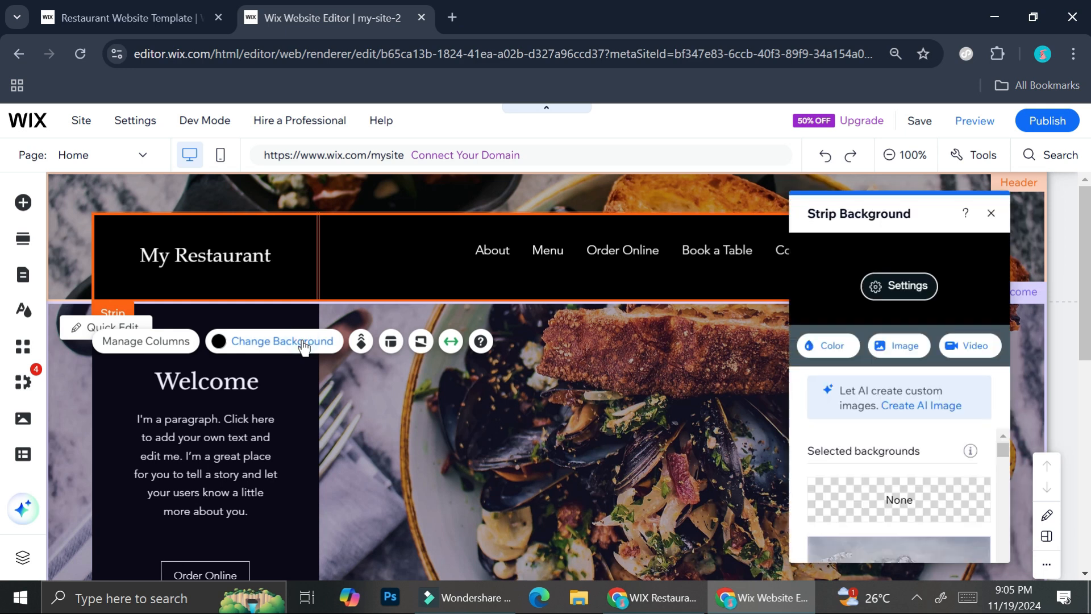
pyautogui.scroll(-2, 910, 432)
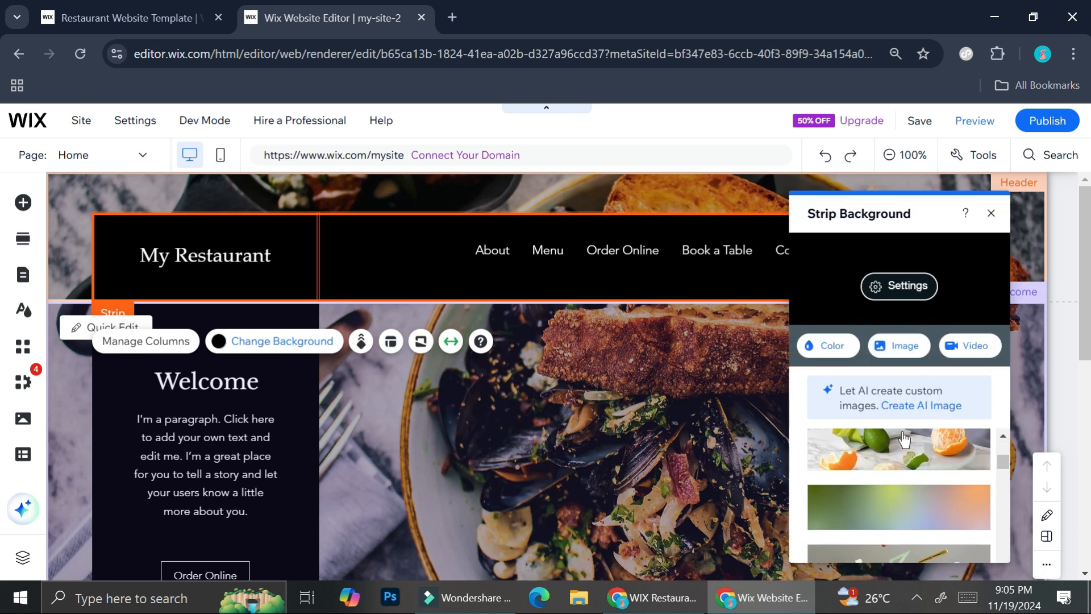
pyautogui.click(917, 459)
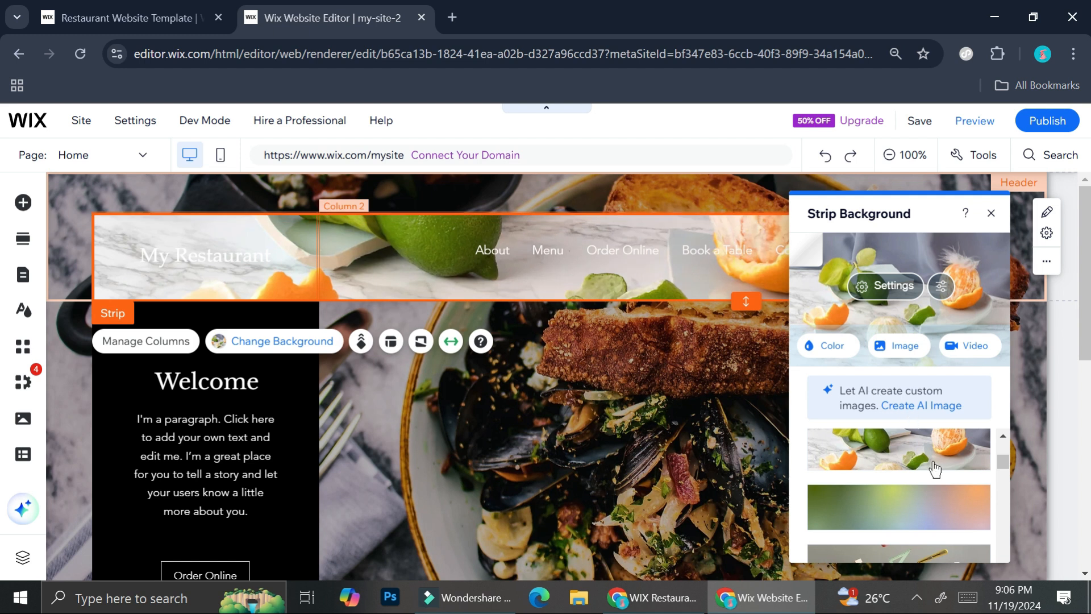
# - Try the drafting-tools image and the red theme color as the header strip's background
pyautogui.scroll(-2, 926, 484)
pyautogui.click(923, 494)
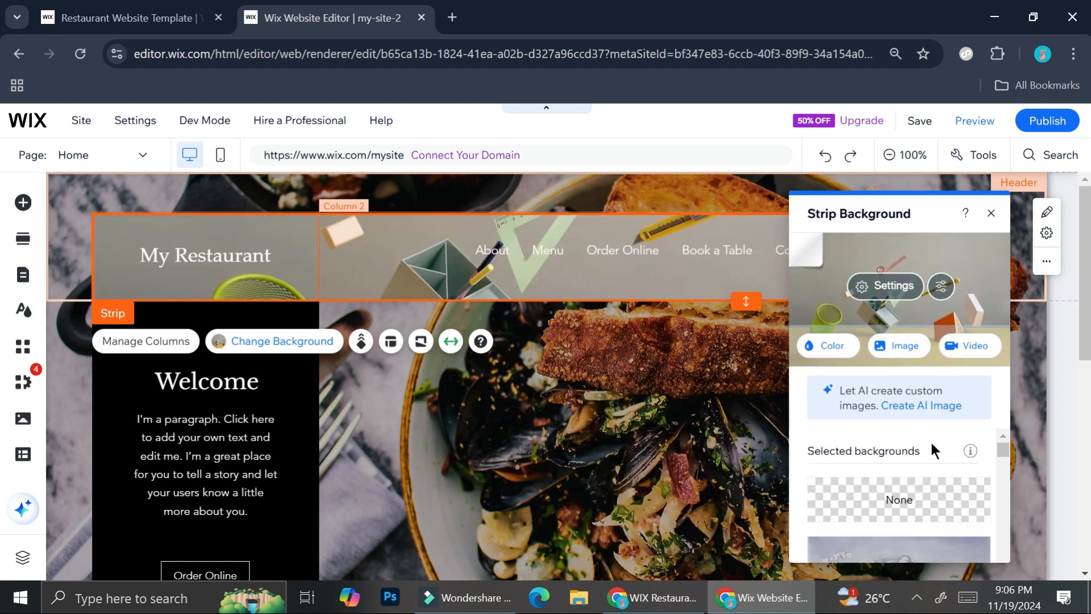
pyautogui.click(840, 343)
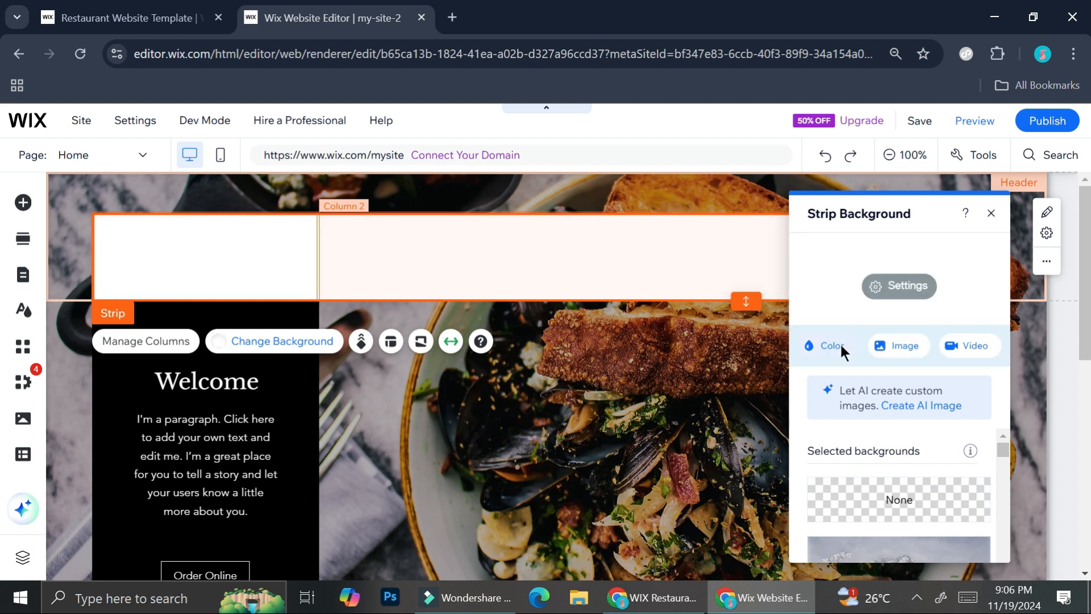
pyautogui.click(878, 400)
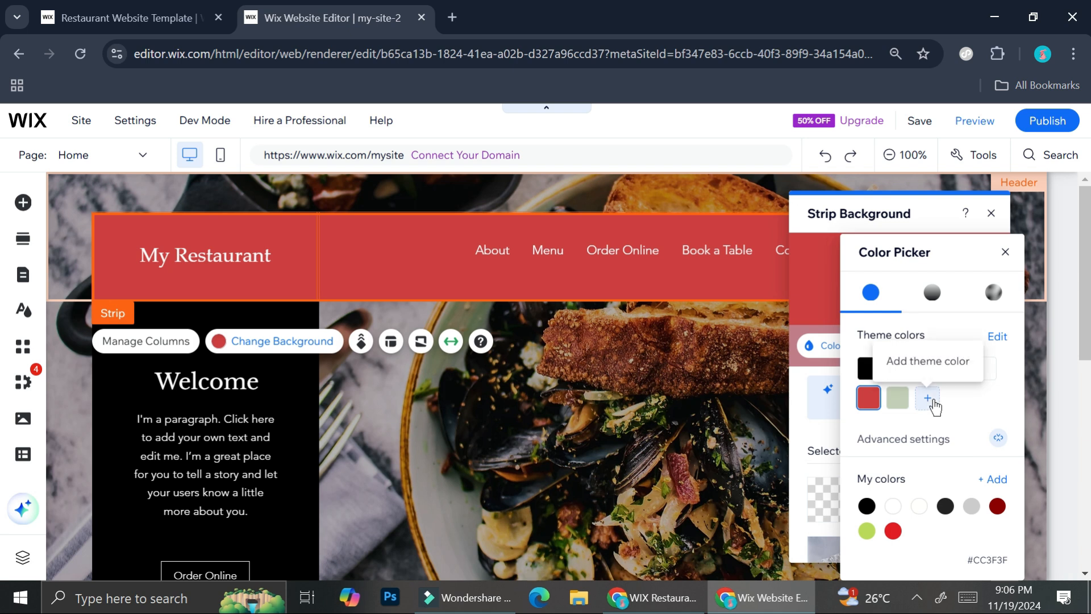
pyautogui.click(928, 398)
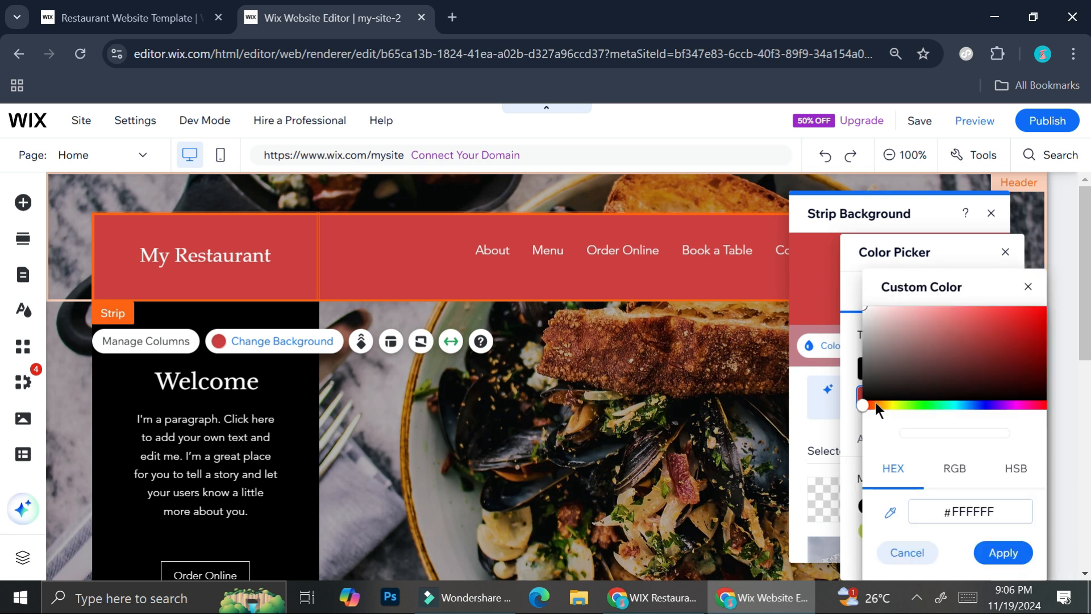
pyautogui.moveTo(863, 405); pyautogui.dragTo(901, 413)
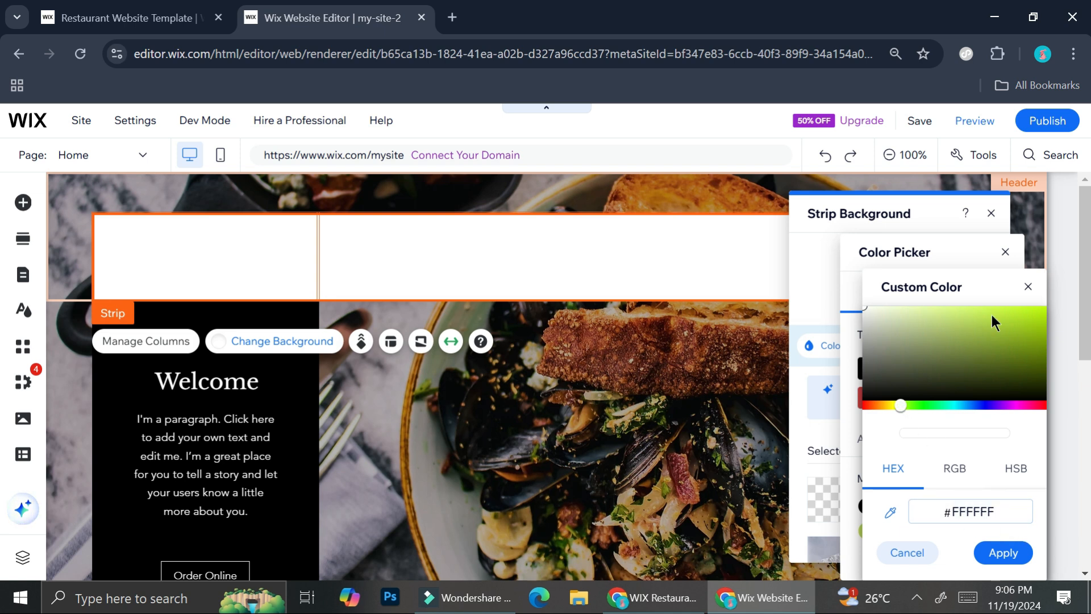
pyautogui.click(1028, 286)
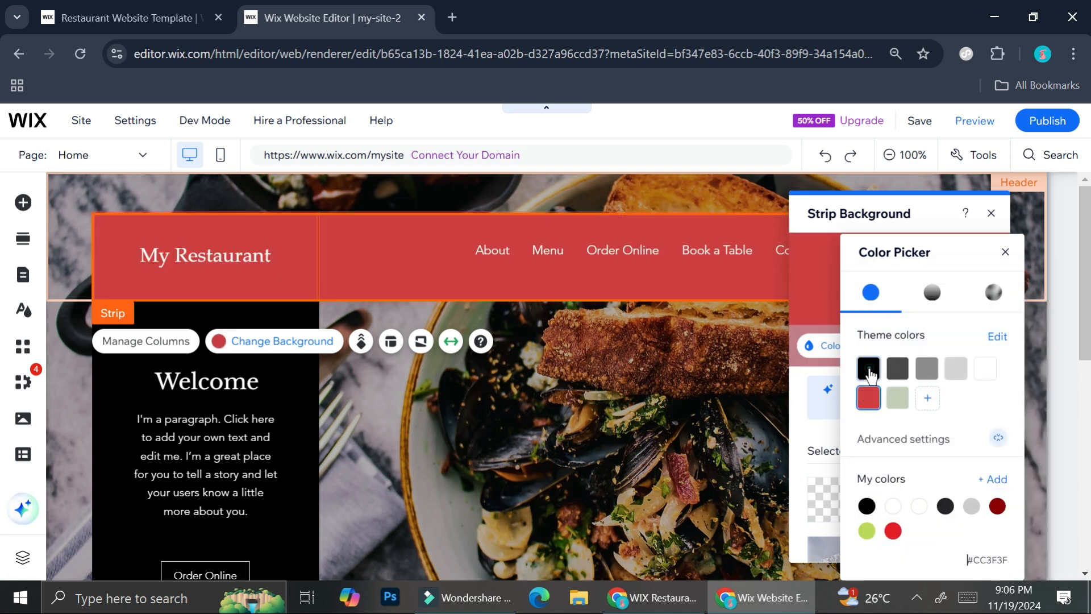
# - Set the header strip's background to the black theme color and close the background settings
pyautogui.click(869, 369)
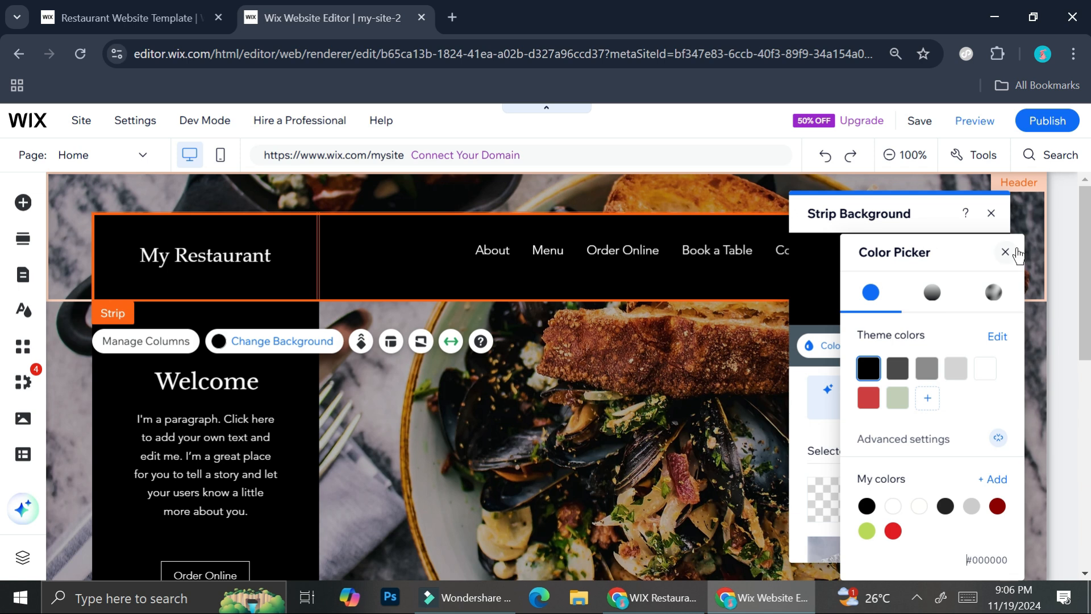
pyautogui.click(1006, 252)
pyautogui.click(992, 214)
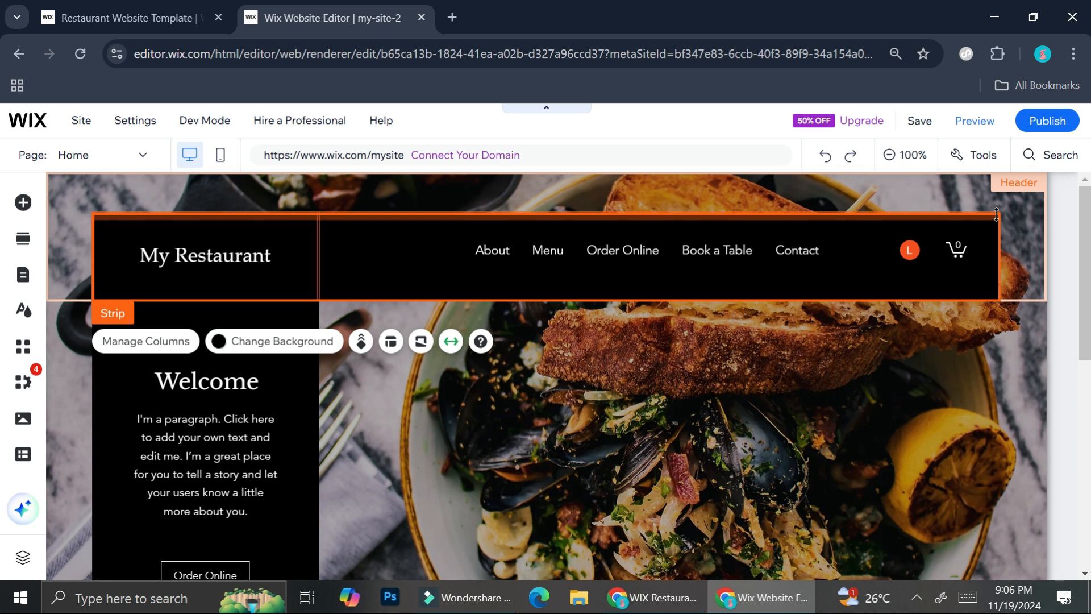
# - Open column management for the Welcome strip and try moving the first column to the other side and back
pyautogui.click(551, 428)
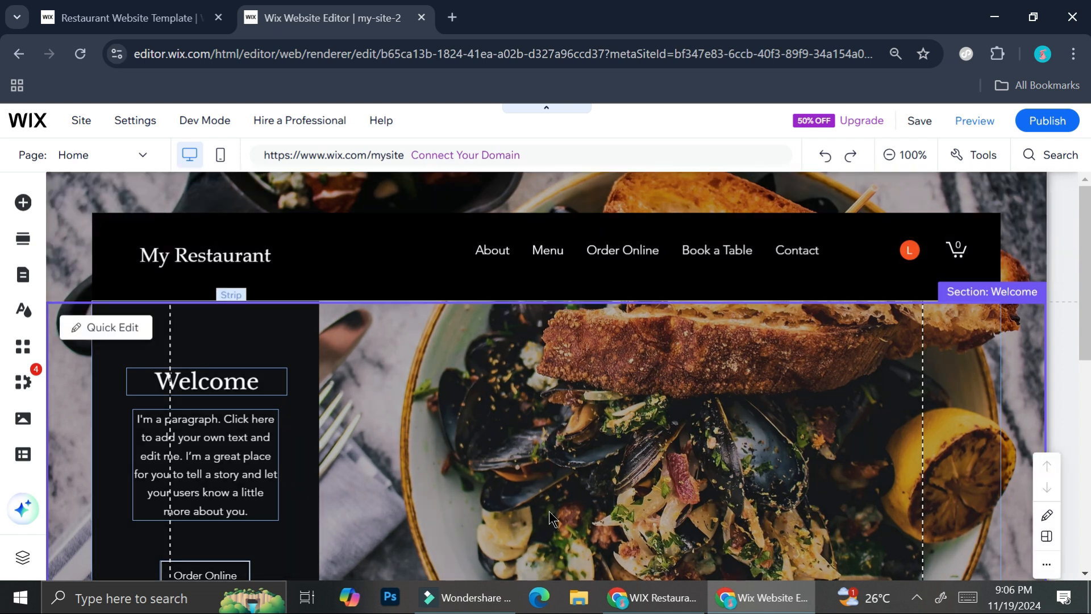
pyautogui.doubleClick(517, 390)
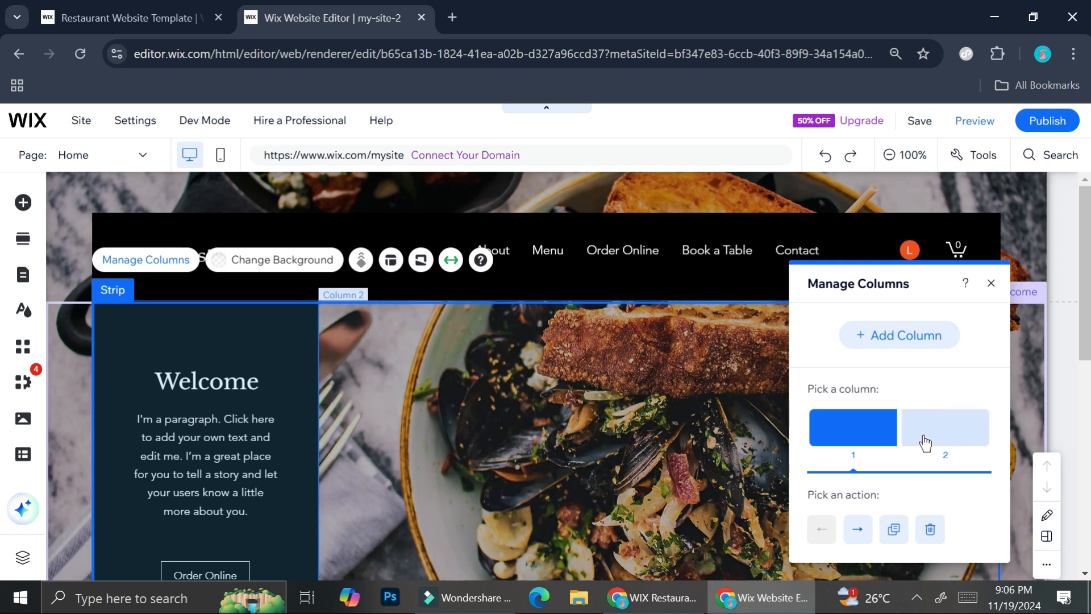
pyautogui.click(960, 433)
pyautogui.click(887, 426)
pyautogui.click(929, 423)
pyautogui.click(880, 422)
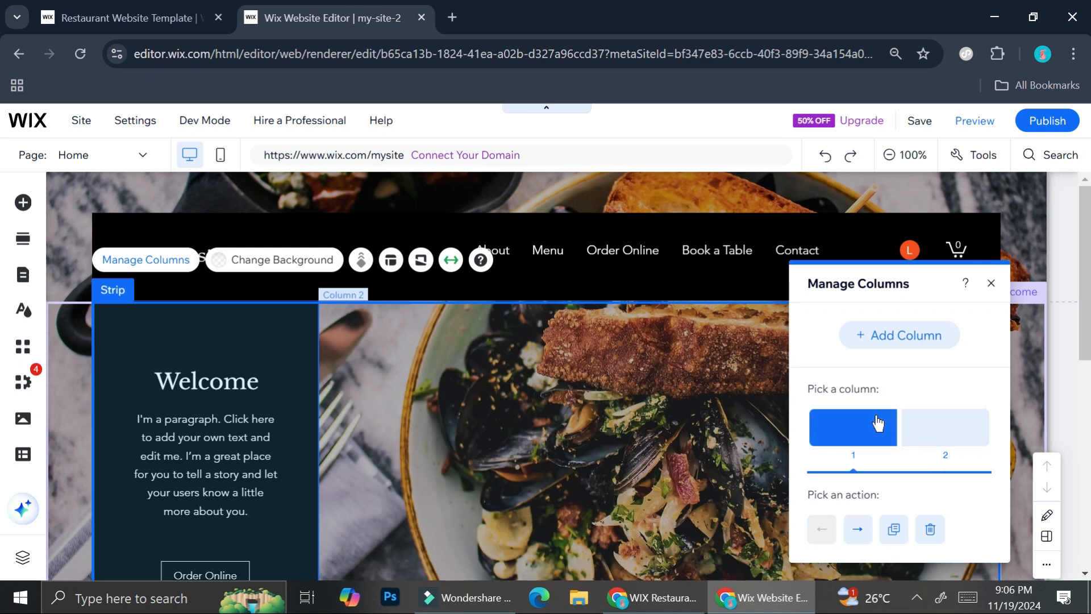
pyautogui.click(858, 529)
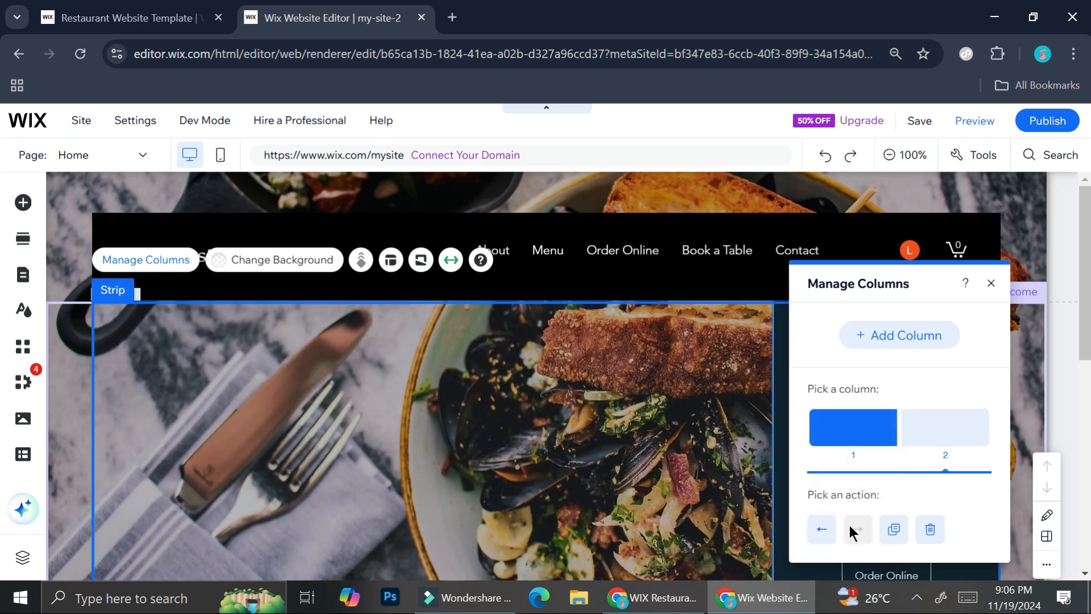
pyautogui.click(823, 529)
# - Duplicate the Welcome strip's text column twice, delete both extra columns and close column management
pyautogui.click(893, 531)
pyautogui.click(895, 530)
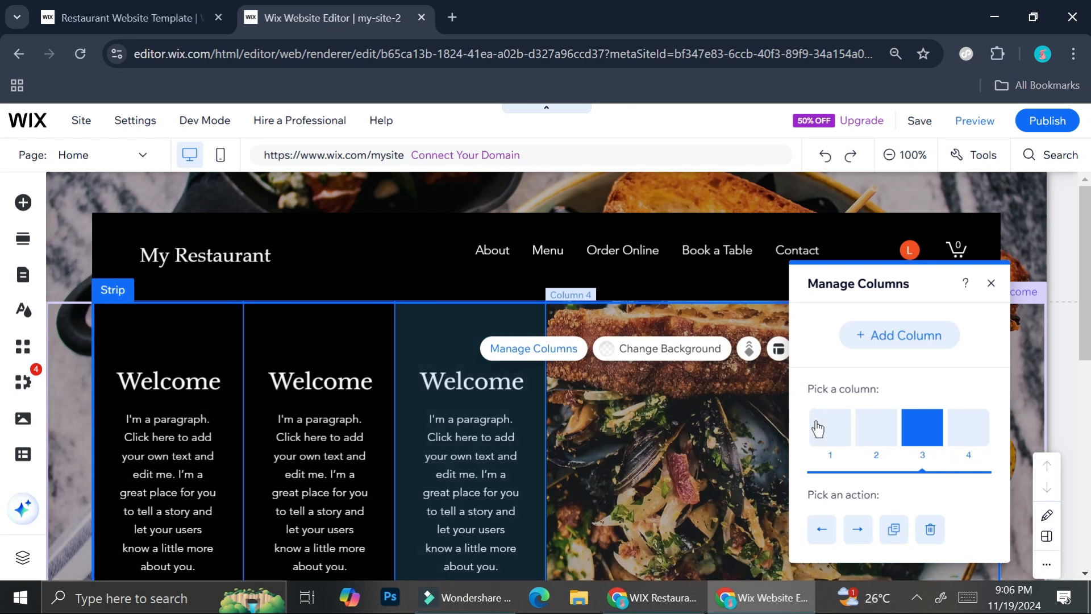
pyautogui.click(930, 529)
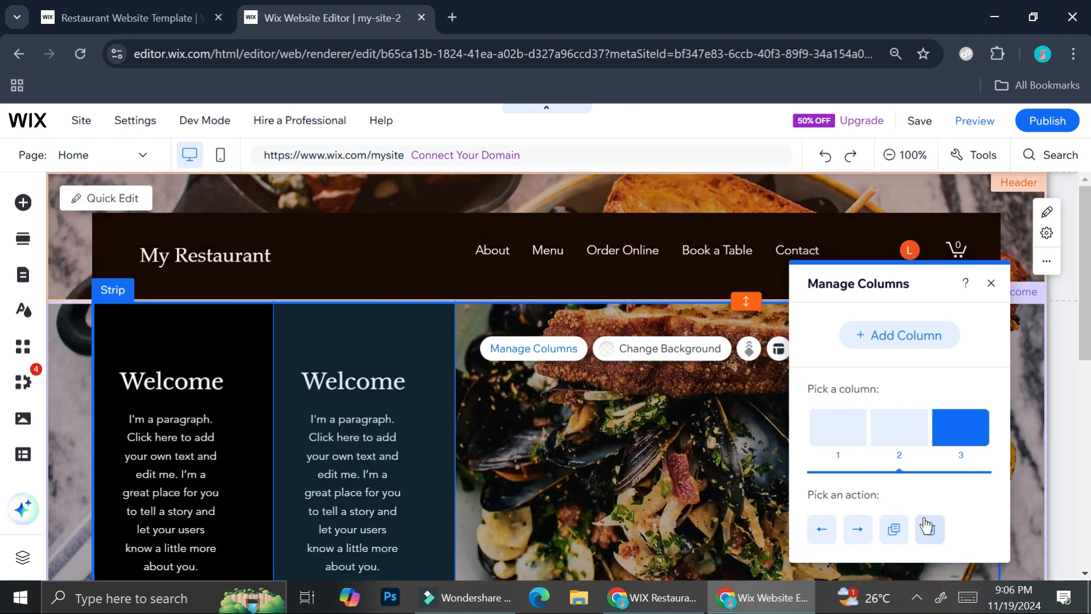
pyautogui.click(931, 536)
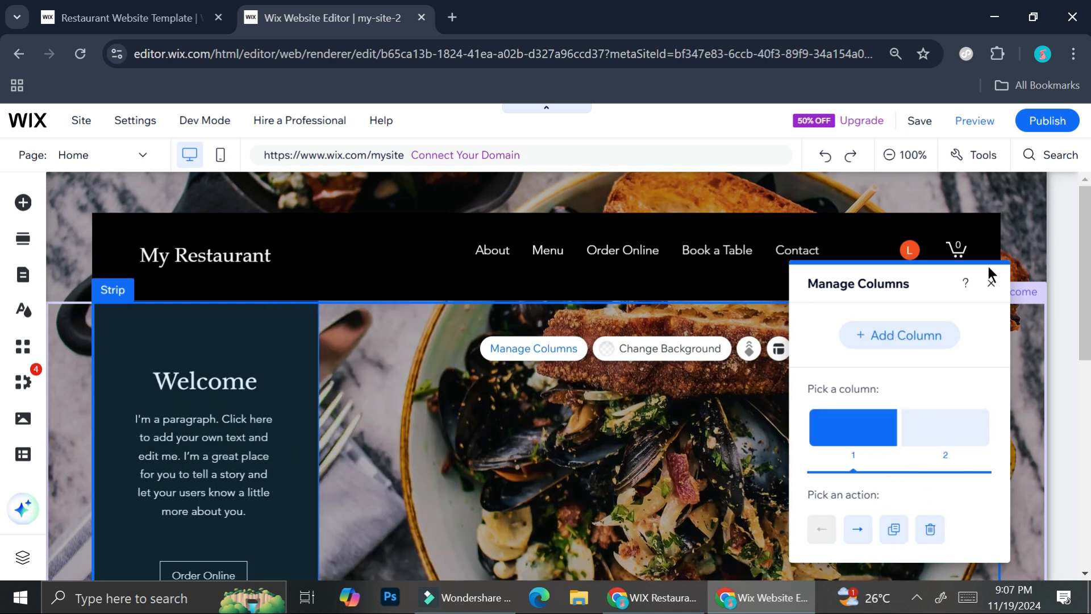
pyautogui.click(989, 285)
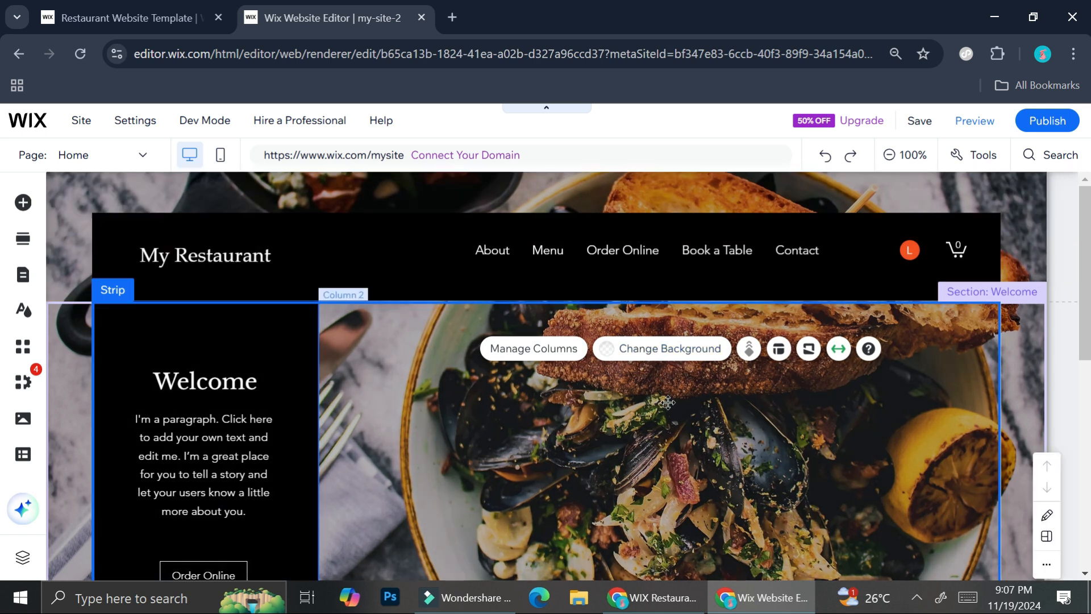
# - Look through the Welcome strip's background options and the Quick Edit content of the header and Welcome section
pyautogui.click(664, 353)
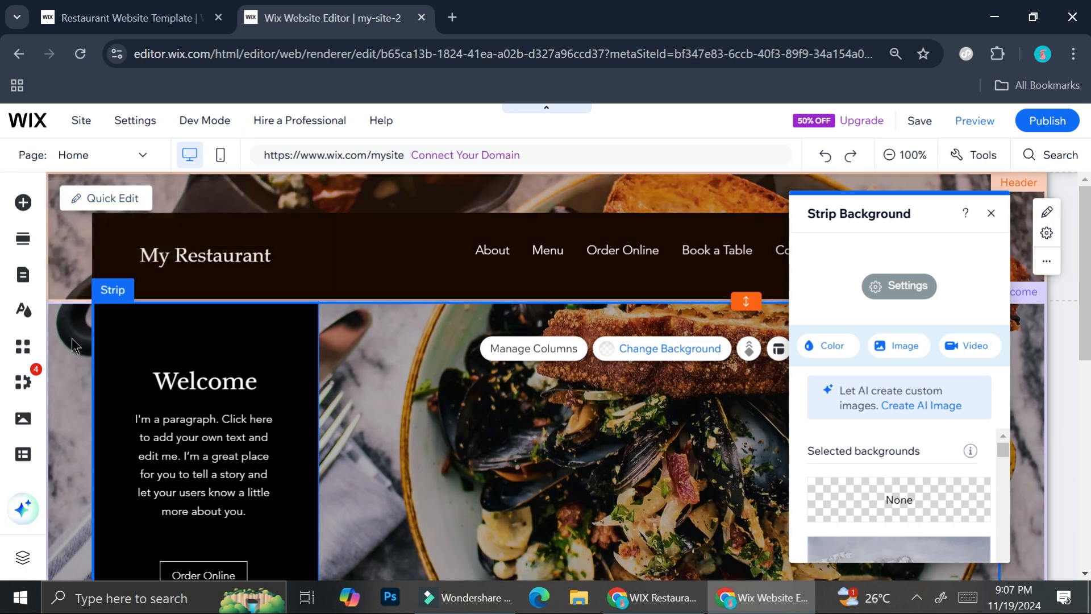
pyautogui.click(67, 351)
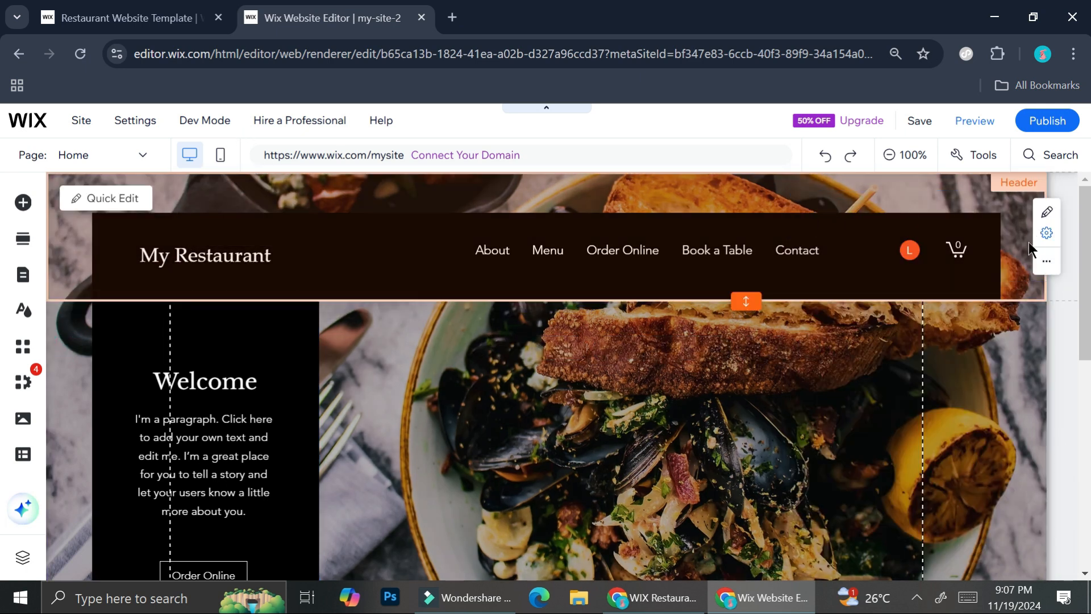
pyautogui.click(1048, 212)
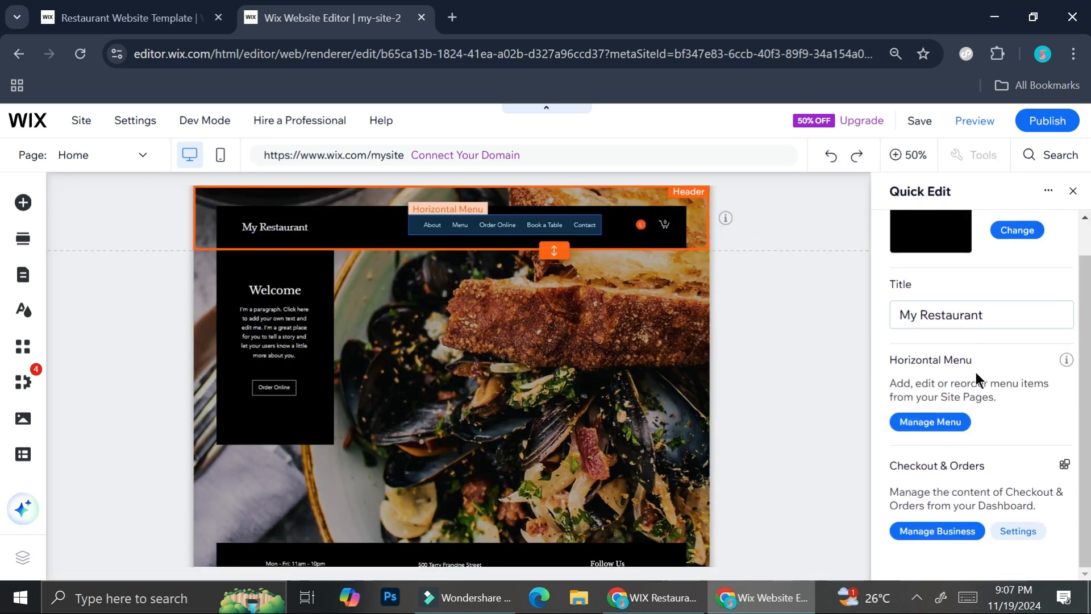
pyautogui.click(207, 328)
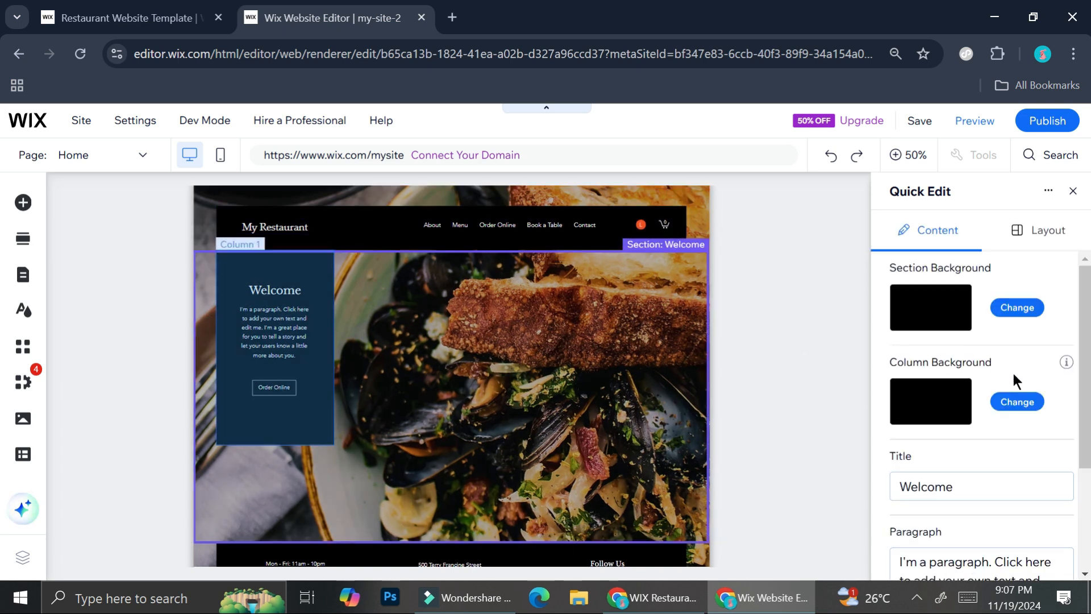
pyautogui.click(1074, 192)
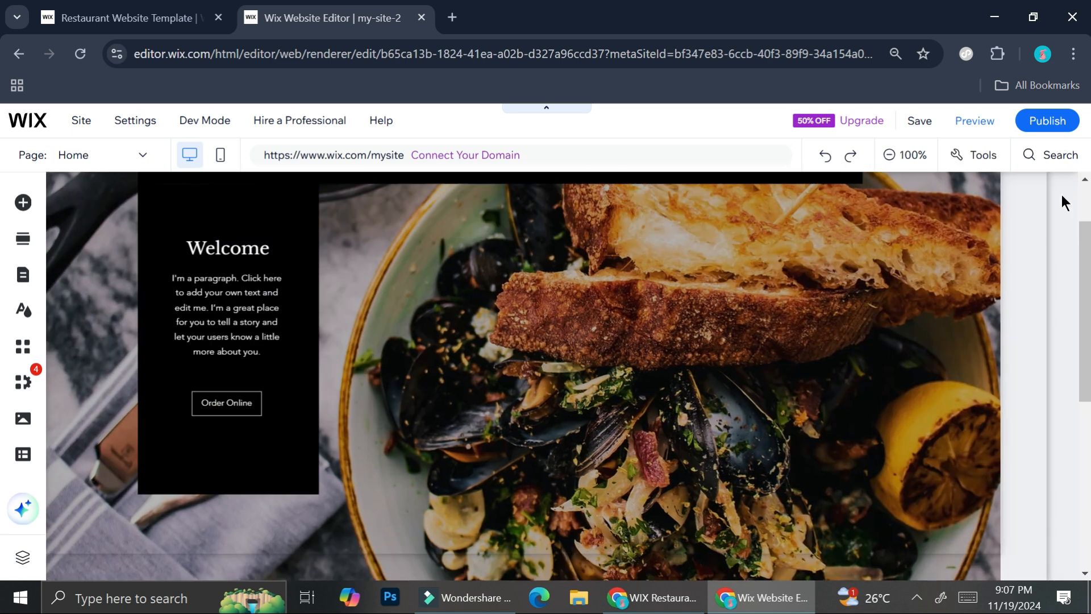
# - Look at the footer's design options, close them and return to the upper part of the Home page
pyautogui.scroll(-6, 381, 421)
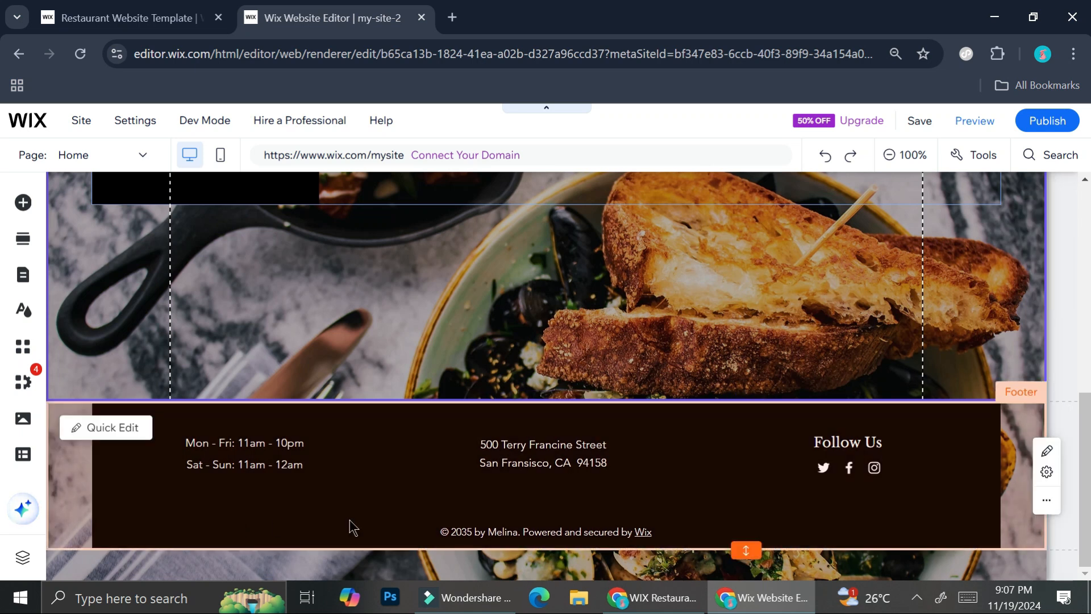
pyautogui.click(390, 510)
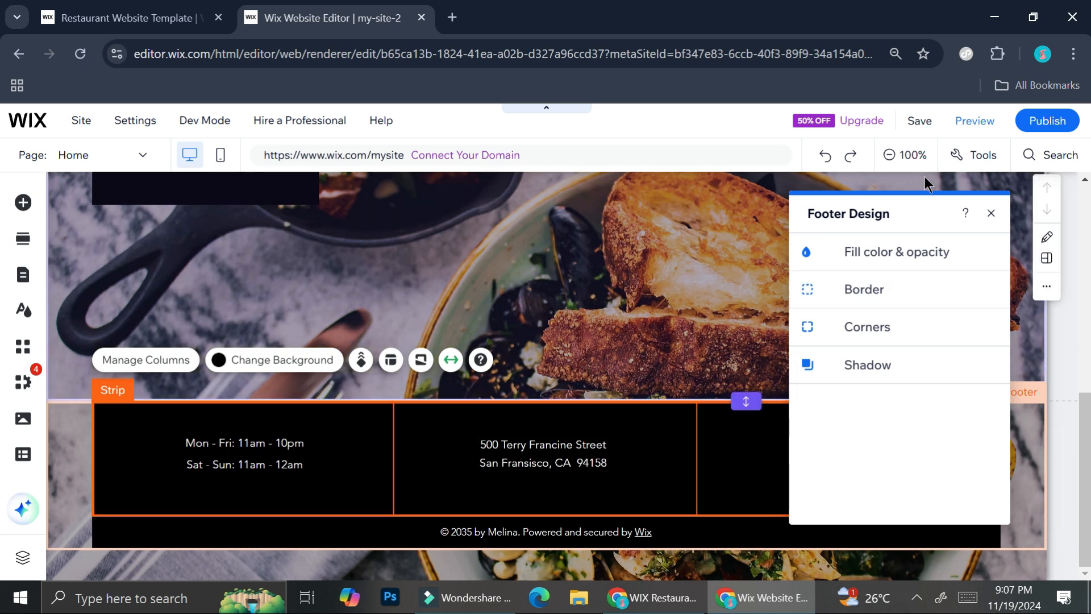
pyautogui.click(1000, 216)
pyautogui.scroll(3, 831, 193)
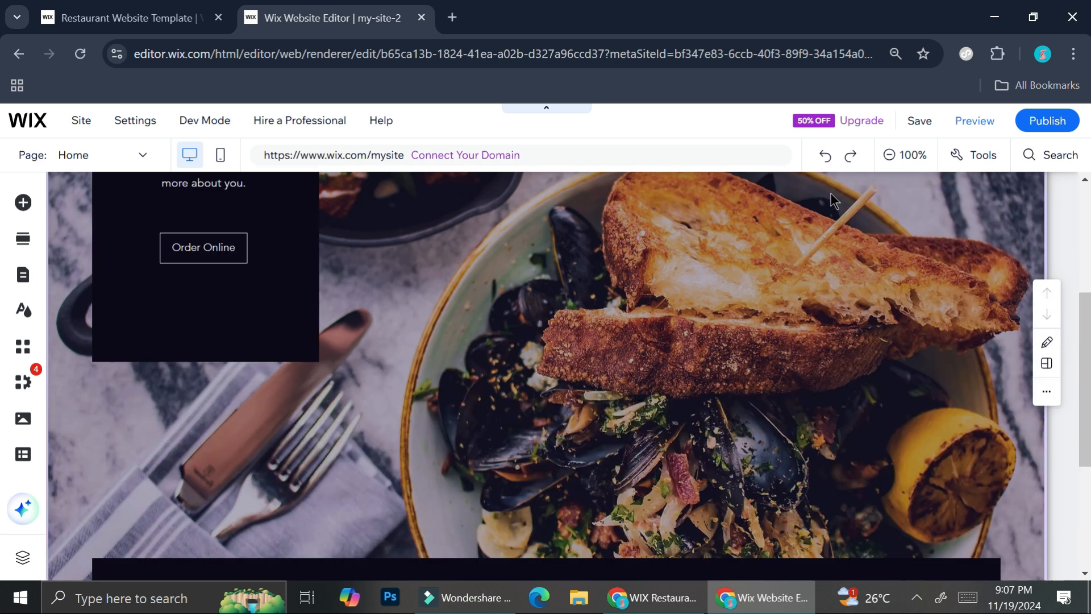
pyautogui.scroll(5, 831, 193)
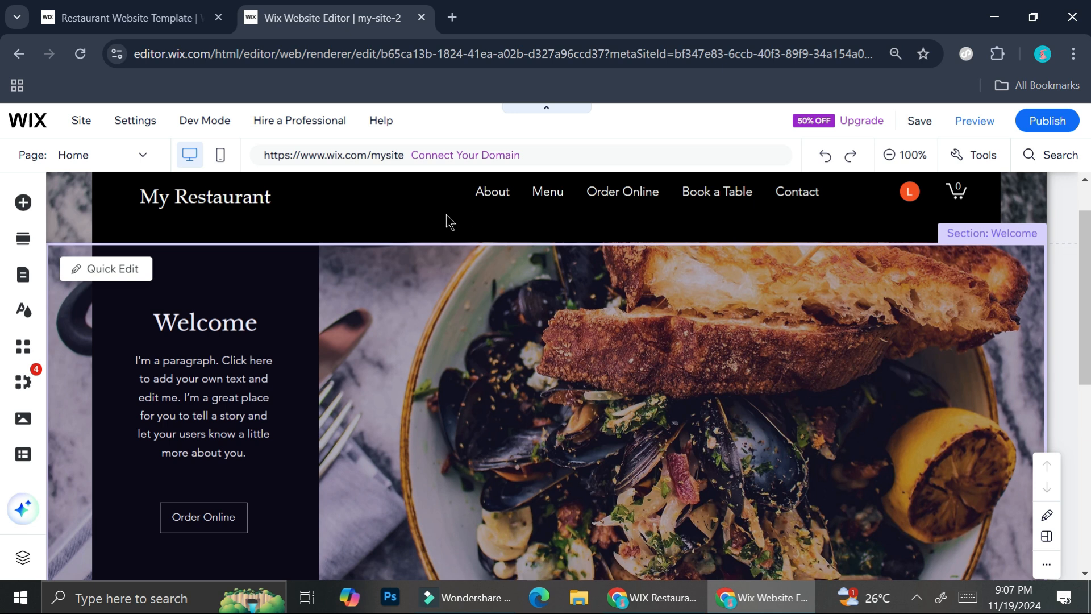
# - Search the editor for "event", review the suggested apps and try to add the Events element to the site
pyautogui.click(18, 210)
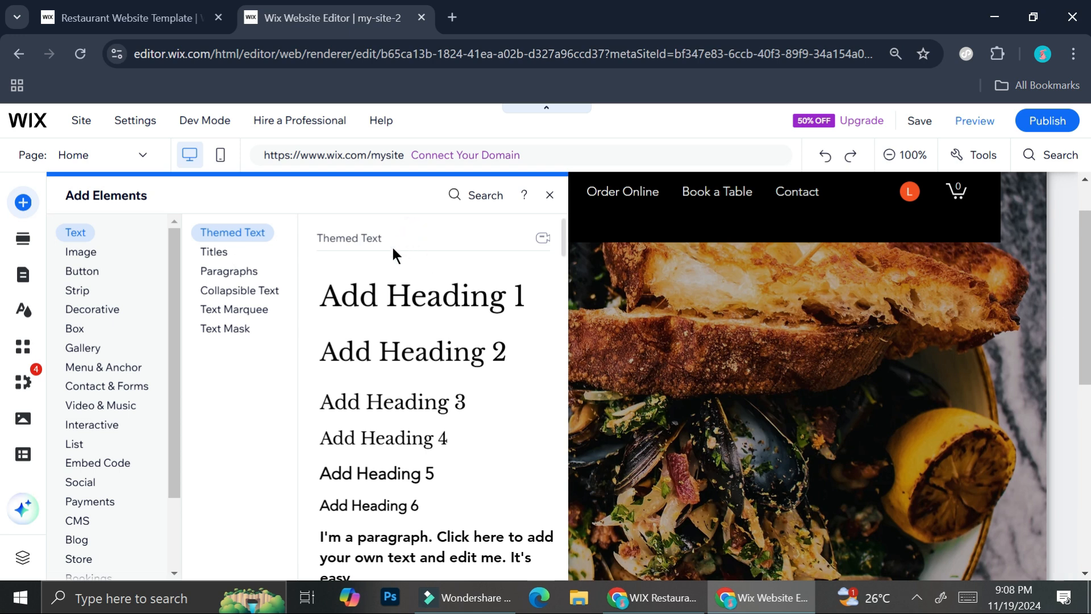
pyautogui.click(461, 196)
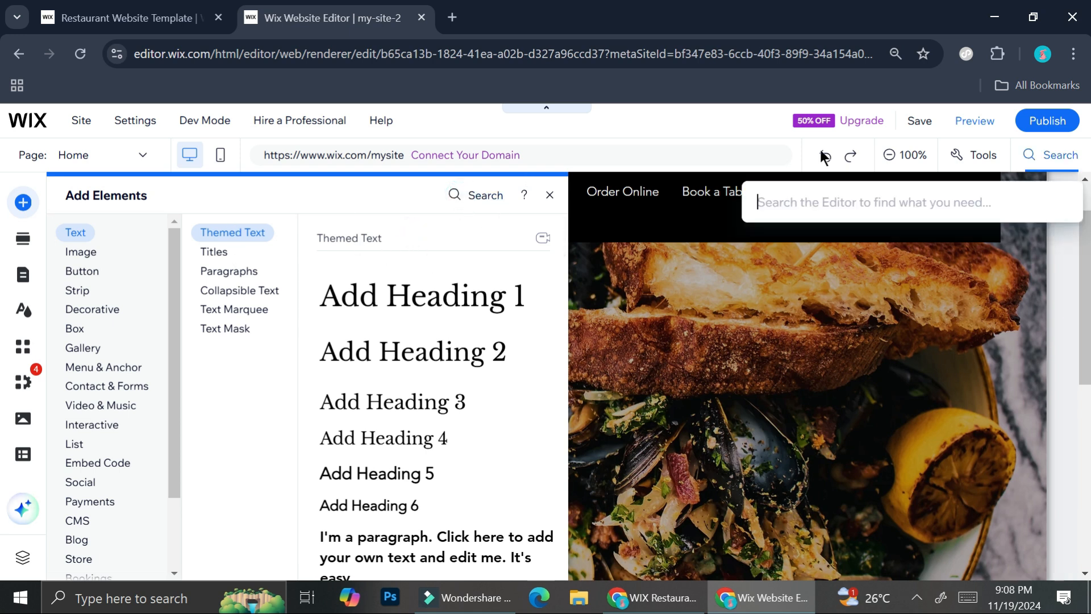
pyautogui.write('event')
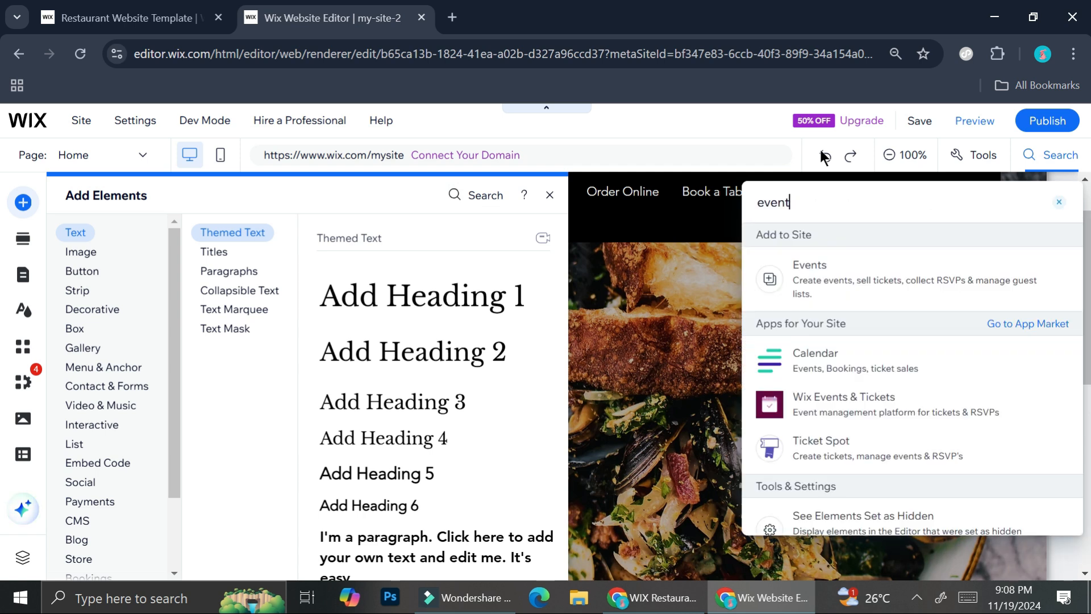
pyautogui.scroll(-2, 891, 376)
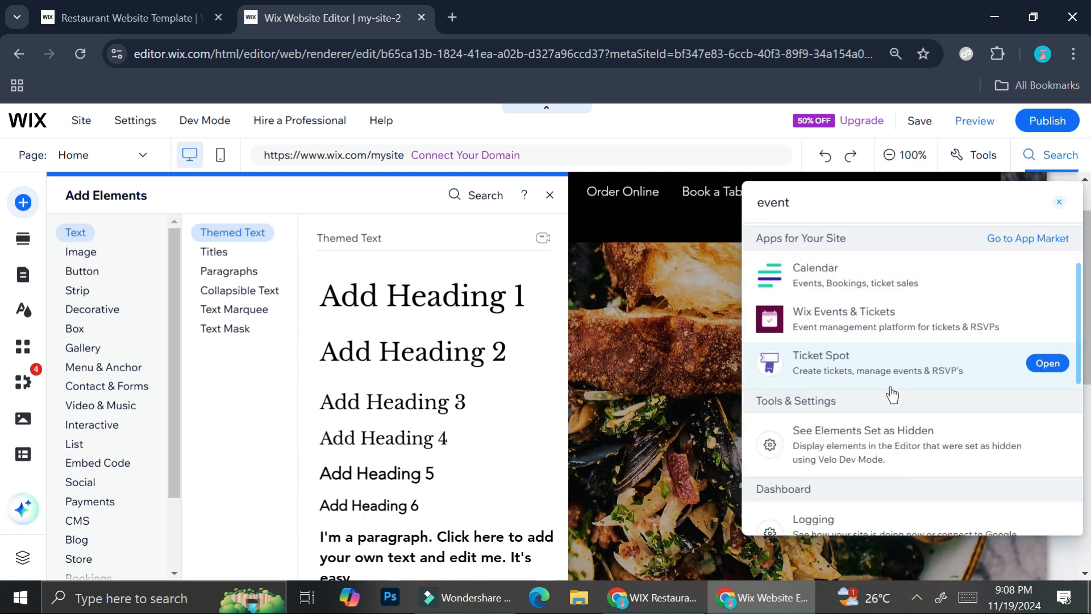
pyautogui.scroll(2, 892, 395)
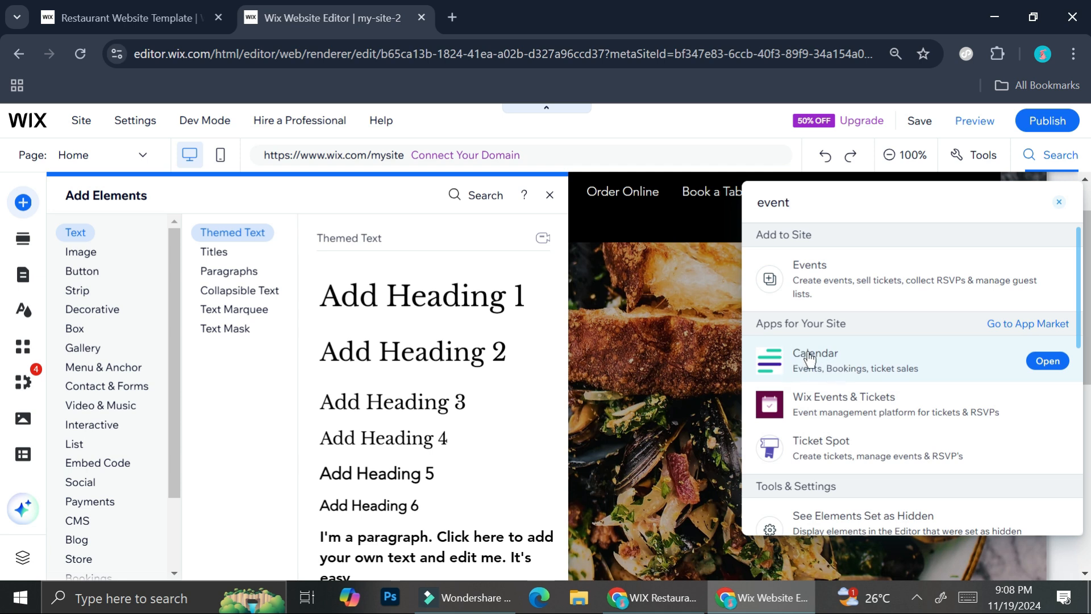
pyautogui.scroll(-2, 776, 341)
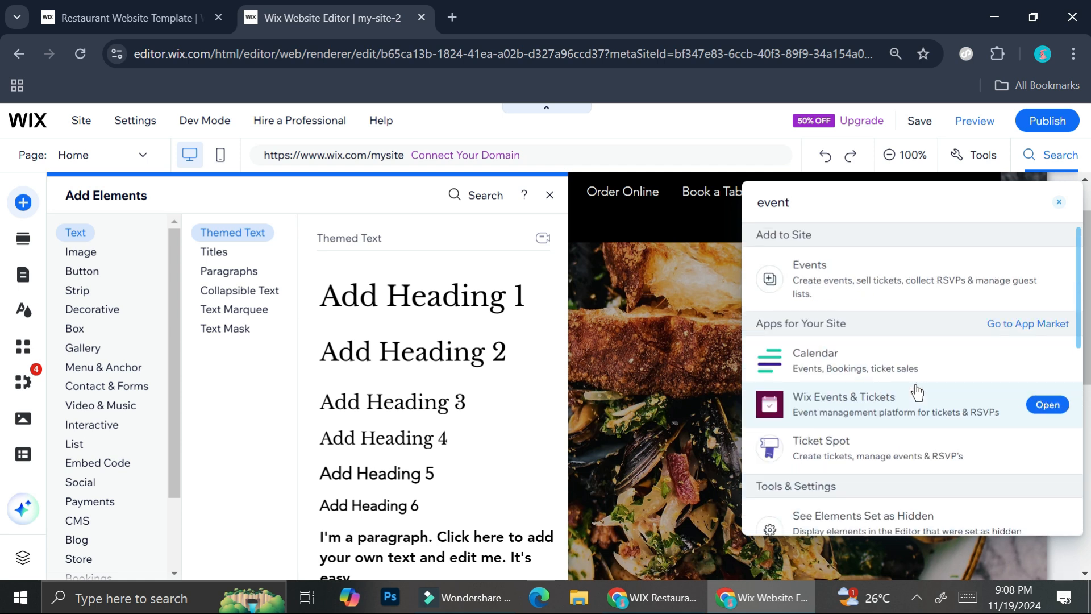
pyautogui.click(800, 287)
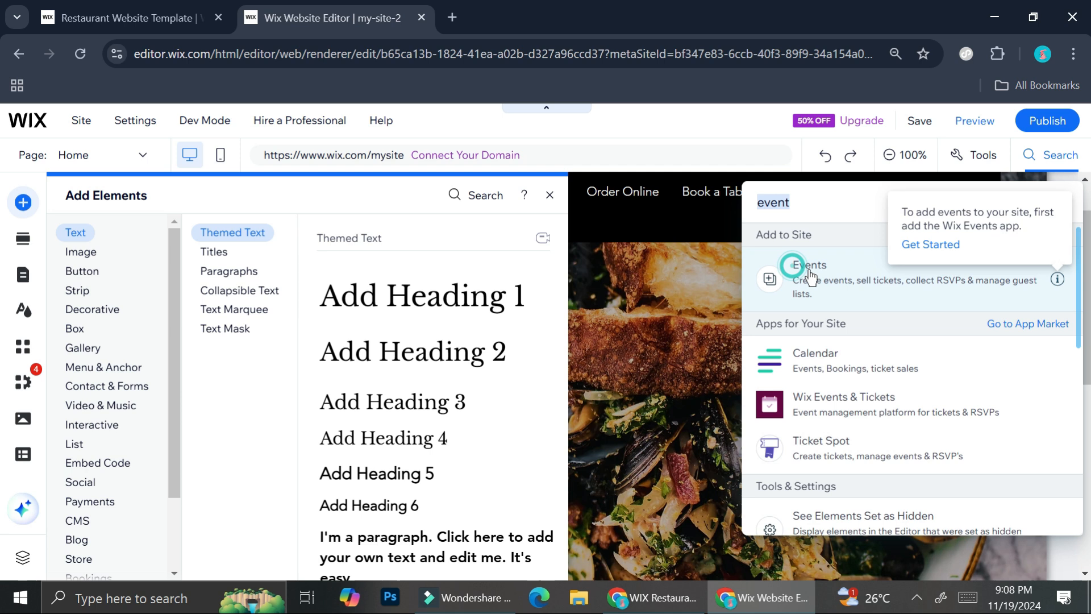
pyautogui.click(770, 279)
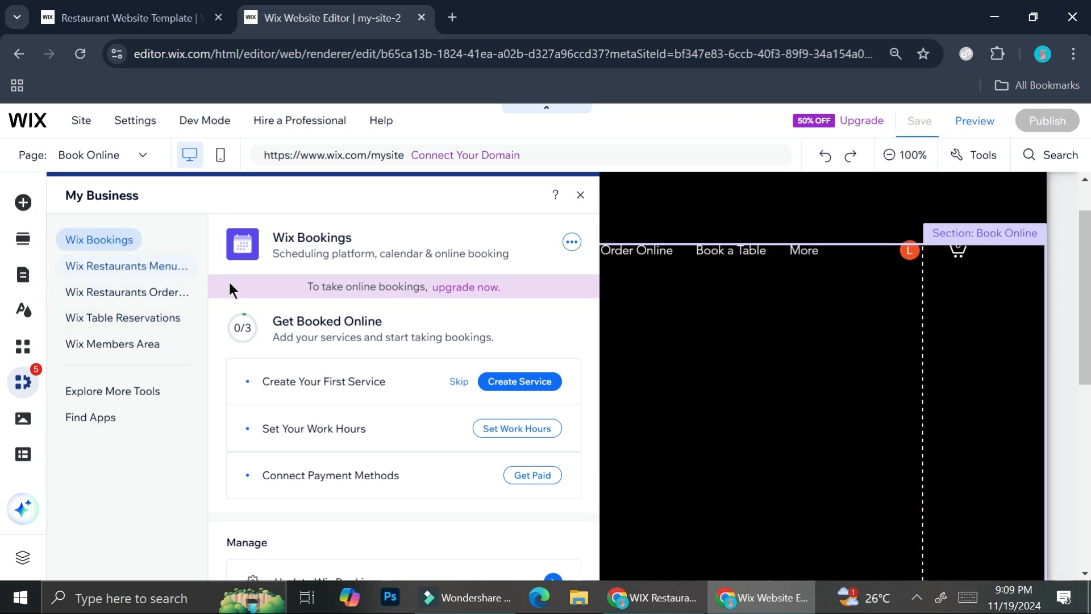
# - Review the management options of Wix Restaurants Menus, Wix Restaurants Orders and Wix Table Reservations
pyautogui.click(132, 265)
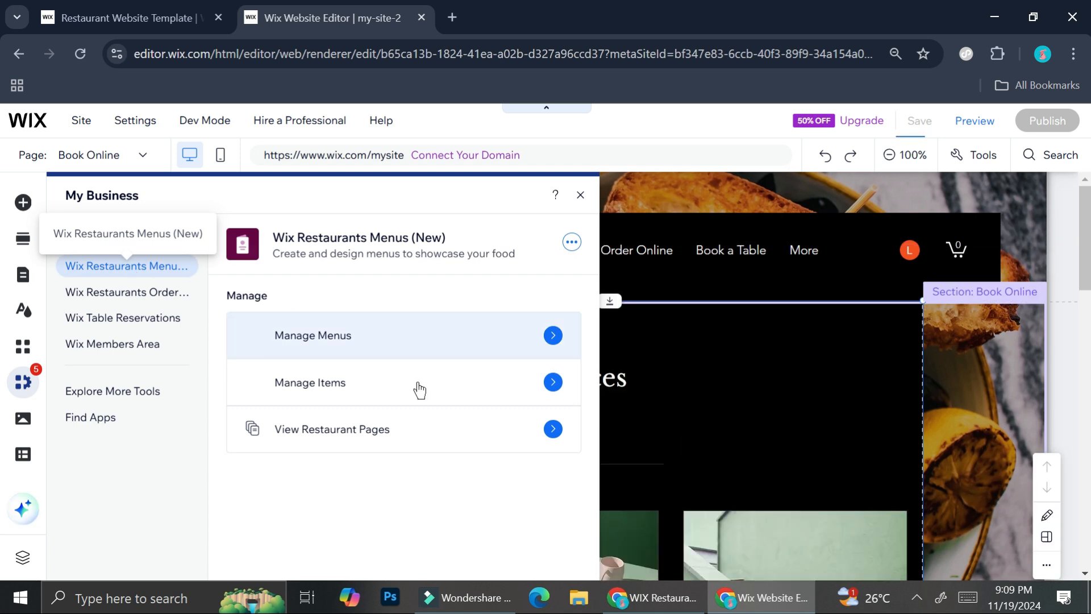
pyautogui.click(120, 294)
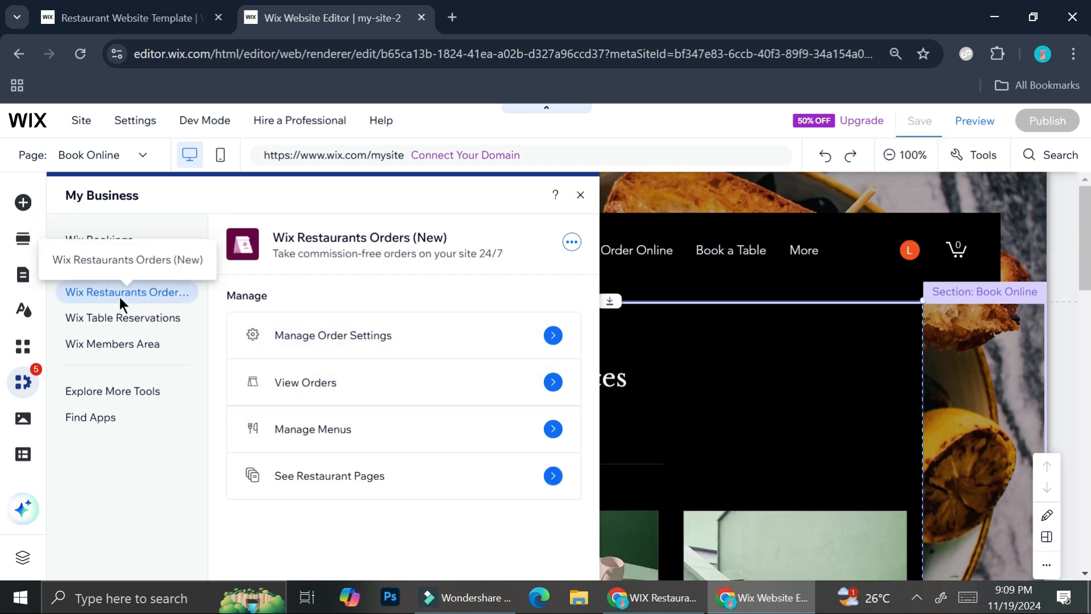
pyautogui.click(122, 317)
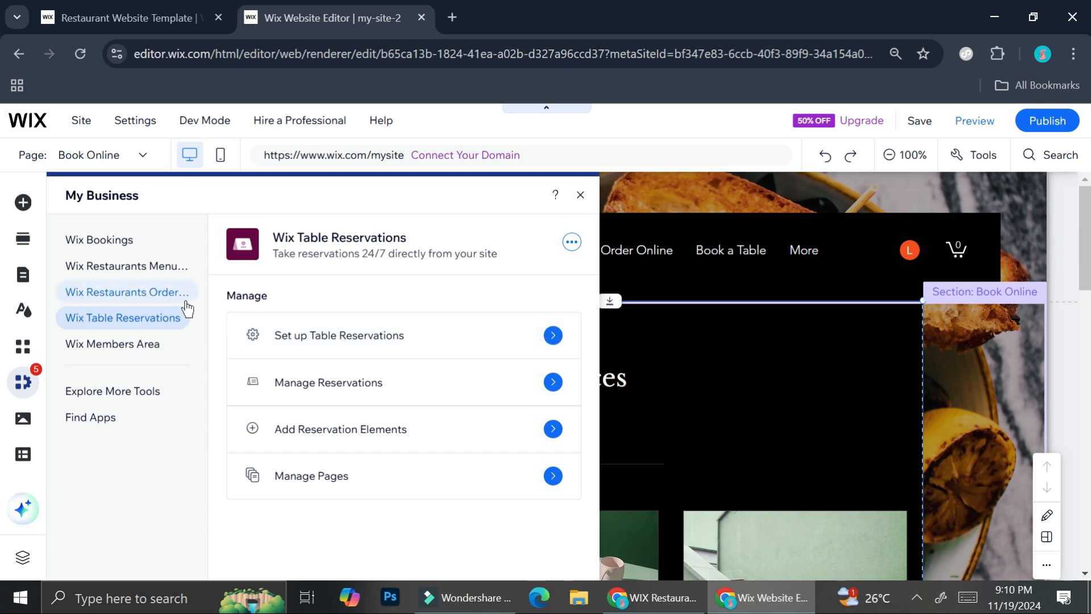
# - Open menu management for Wix Restaurants Menus, look over the restaurant menus in the dashboard and close it
pyautogui.click(114, 277)
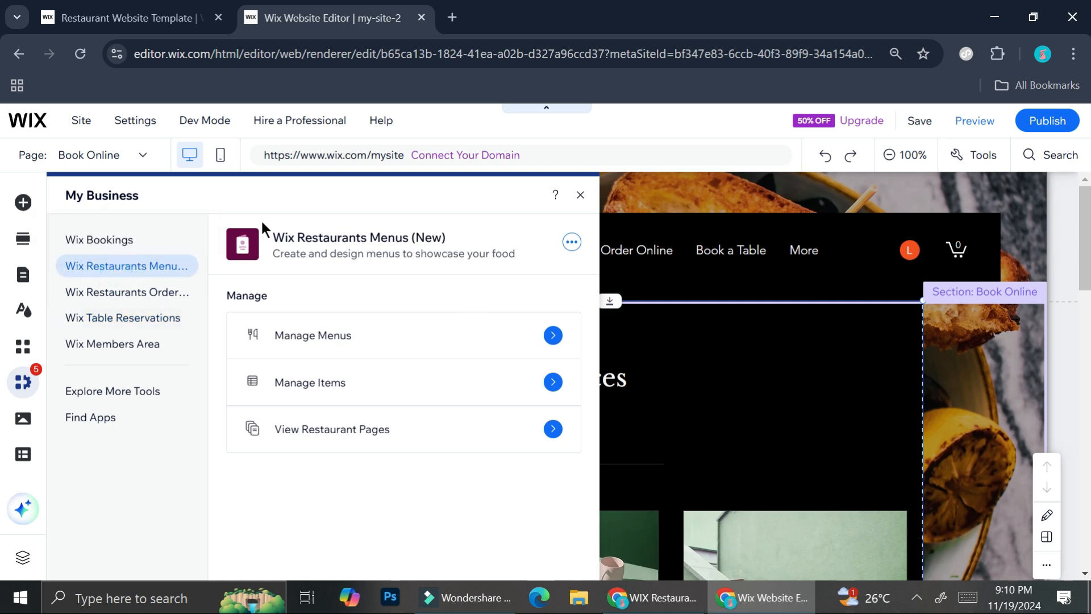
pyautogui.click(554, 336)
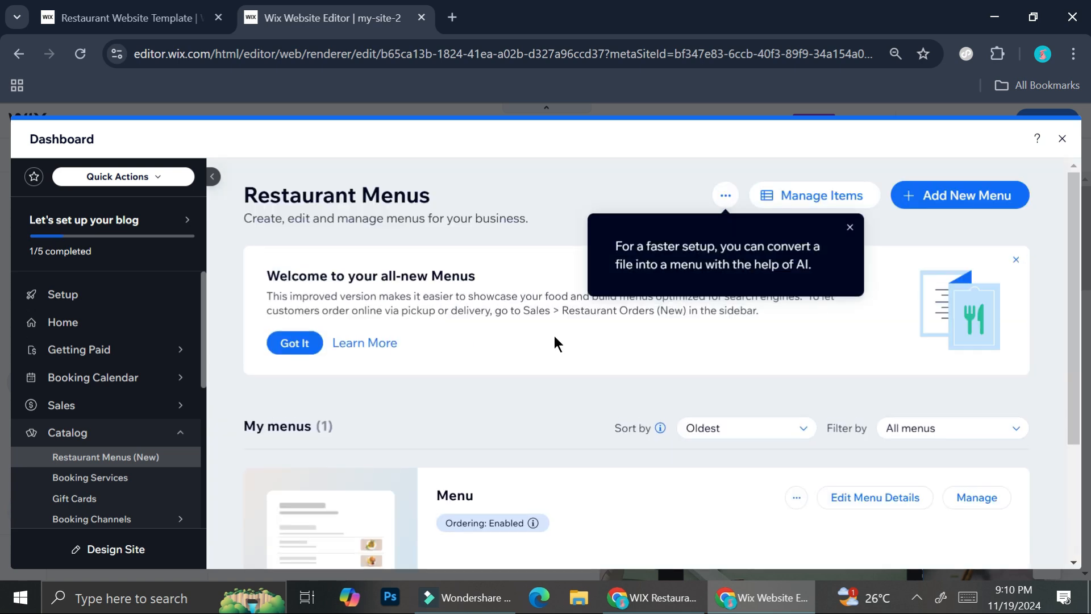
pyautogui.scroll(-3, 604, 425)
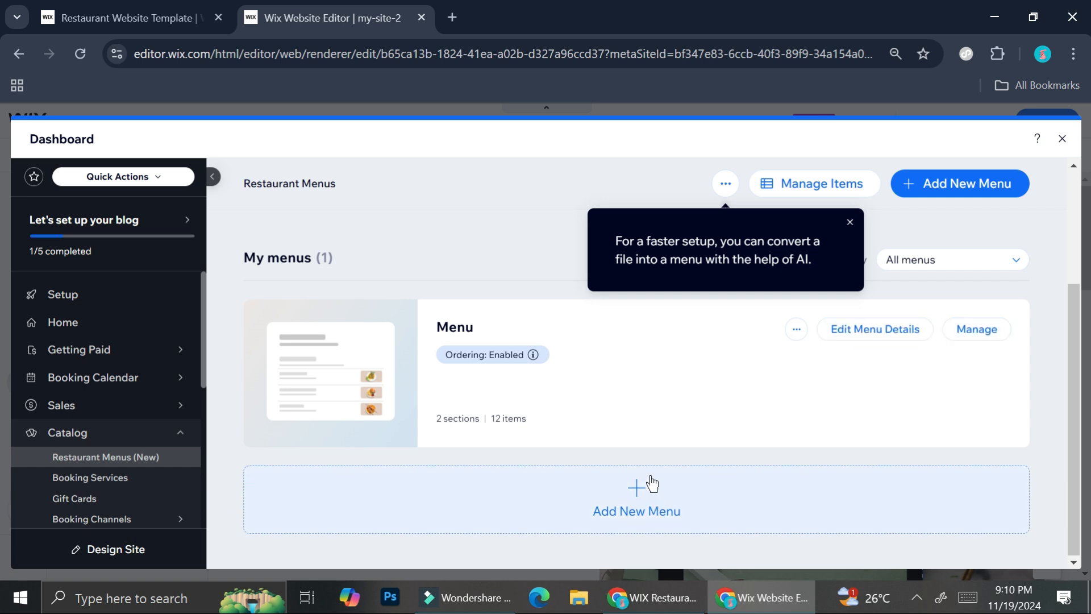
pyautogui.click(1062, 140)
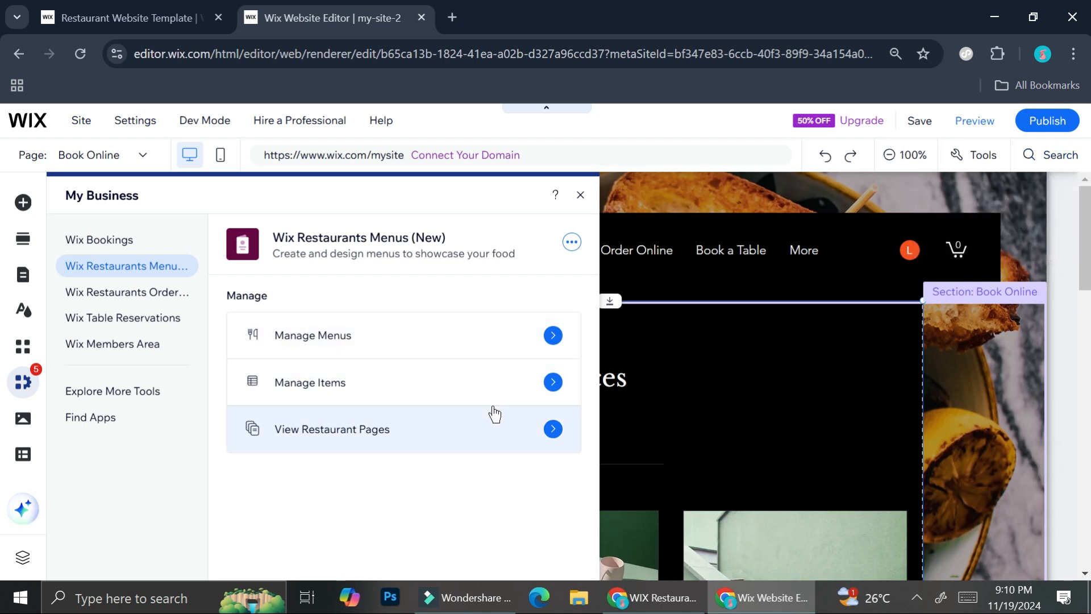
# - Look at the Wix Bookings and Wix Table Reservations options, then close My Business
pyautogui.click(108, 247)
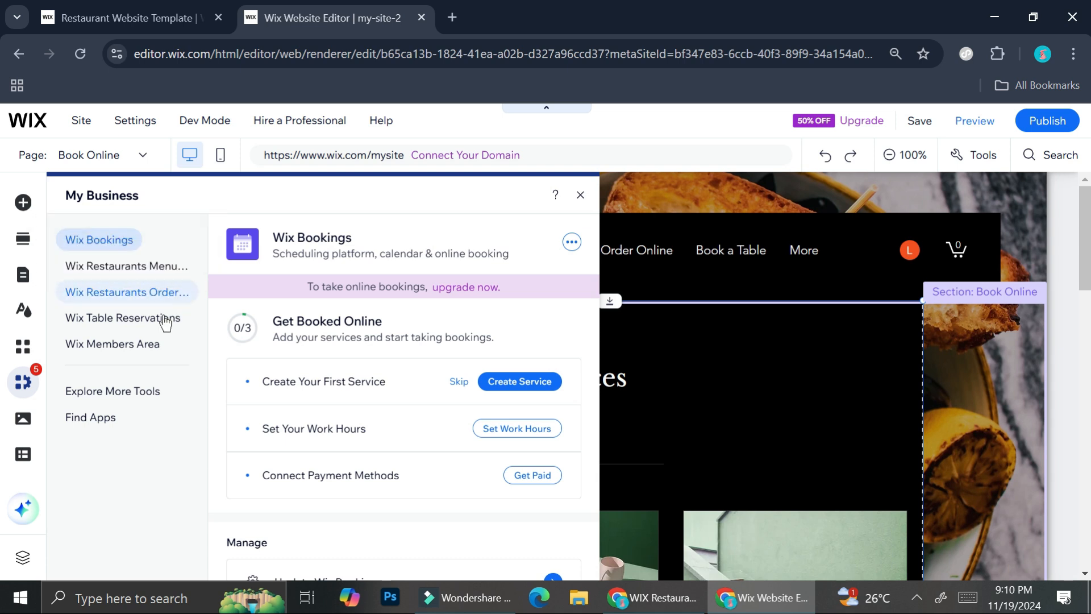
pyautogui.click(142, 319)
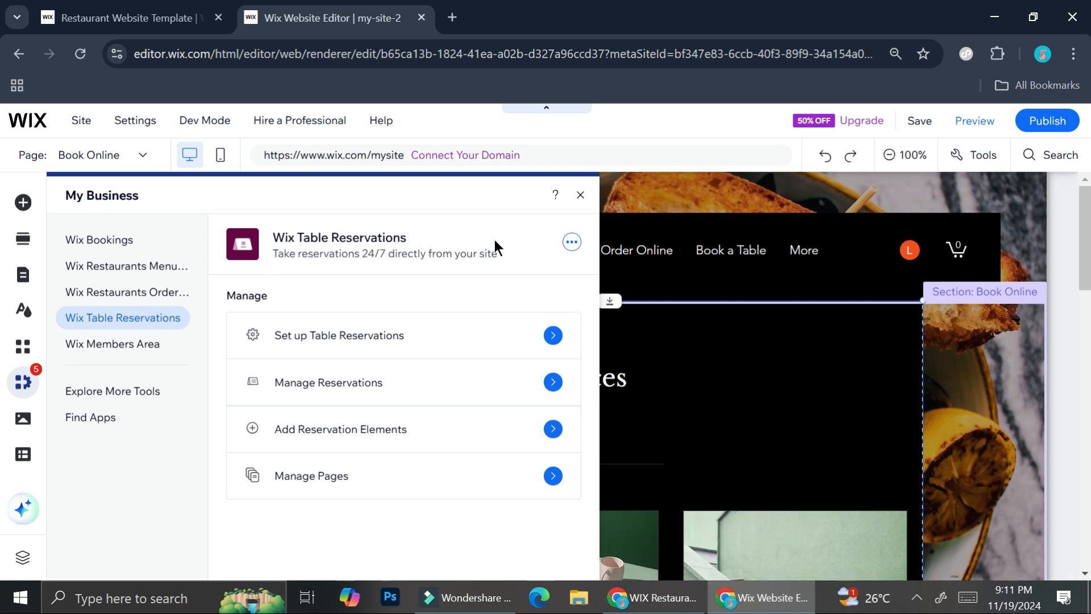
pyautogui.click(580, 196)
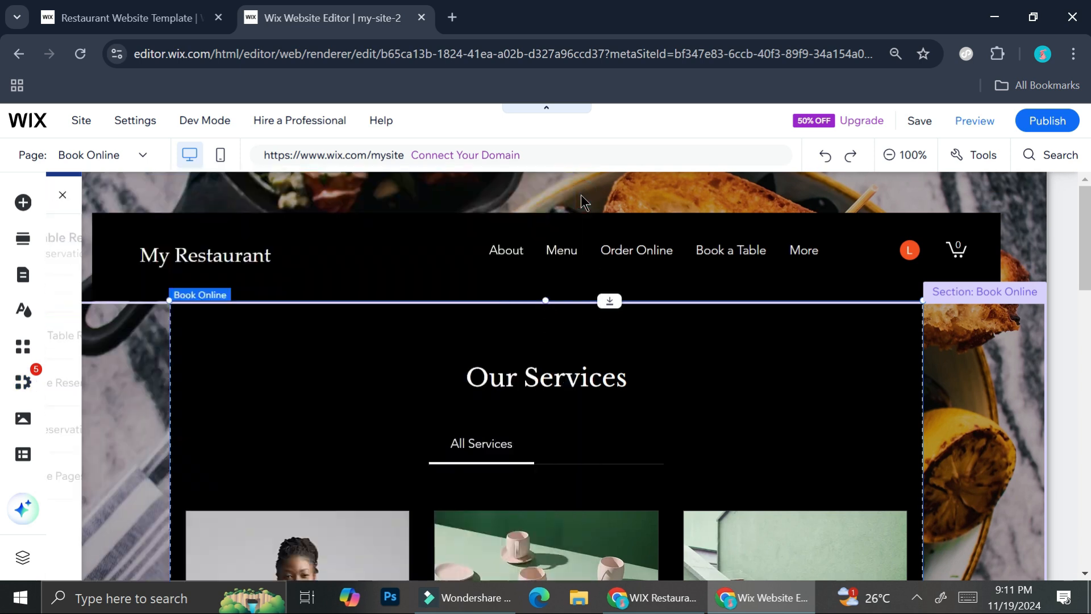
# - Look through the service listings on the Book Online page and return to its start
pyautogui.scroll(-5, 410, 304)
pyautogui.scroll(-1, 575, 359)
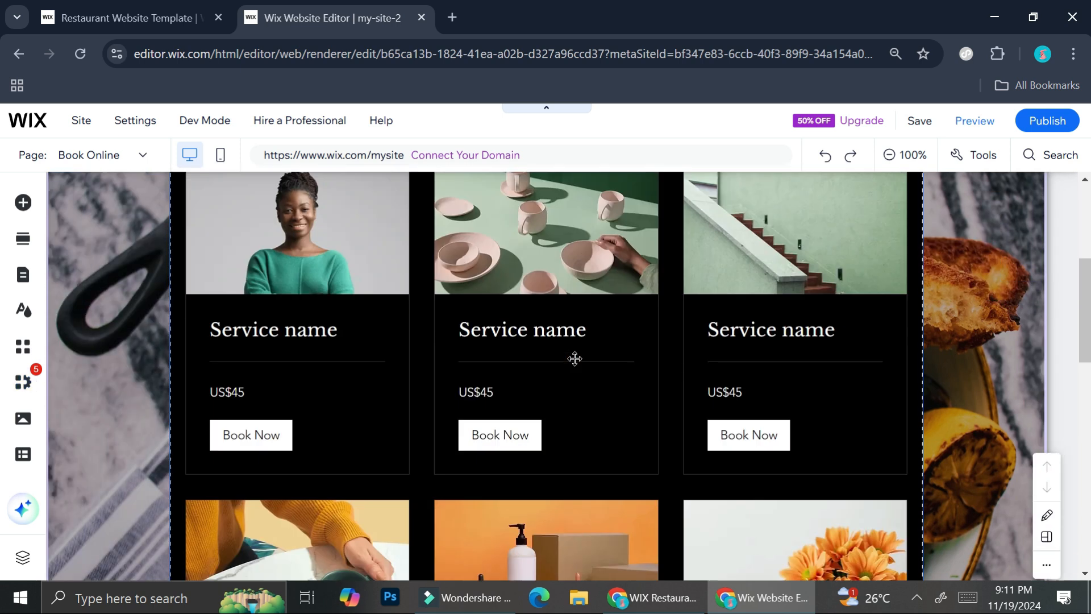
pyautogui.scroll(5, 575, 359)
pyautogui.scroll(-5, 567, 327)
pyautogui.scroll(-6, 568, 328)
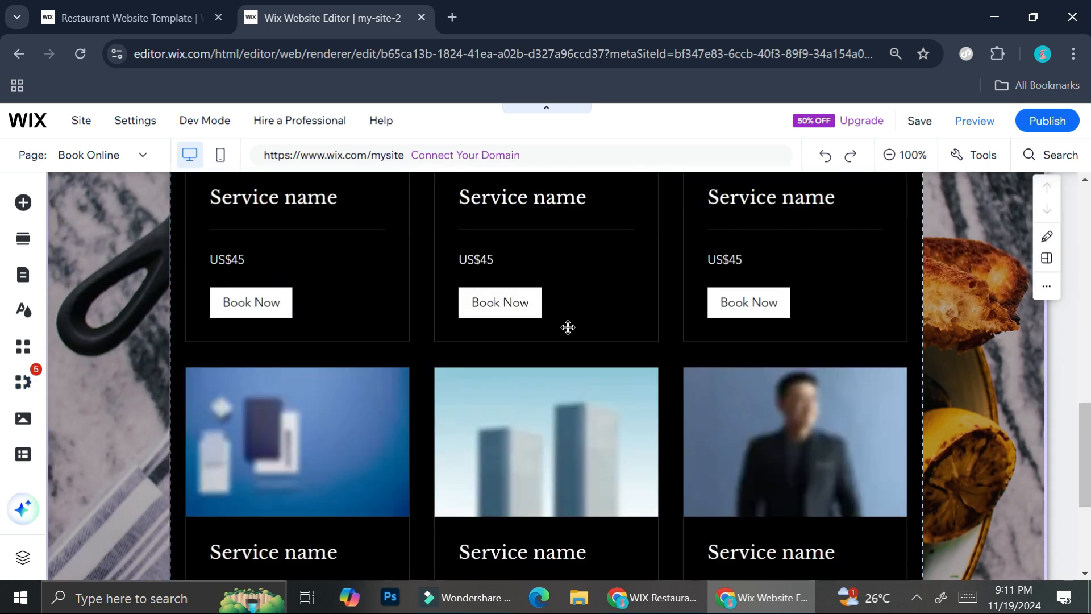
pyautogui.scroll(10, 568, 327)
pyautogui.scroll(4, 567, 327)
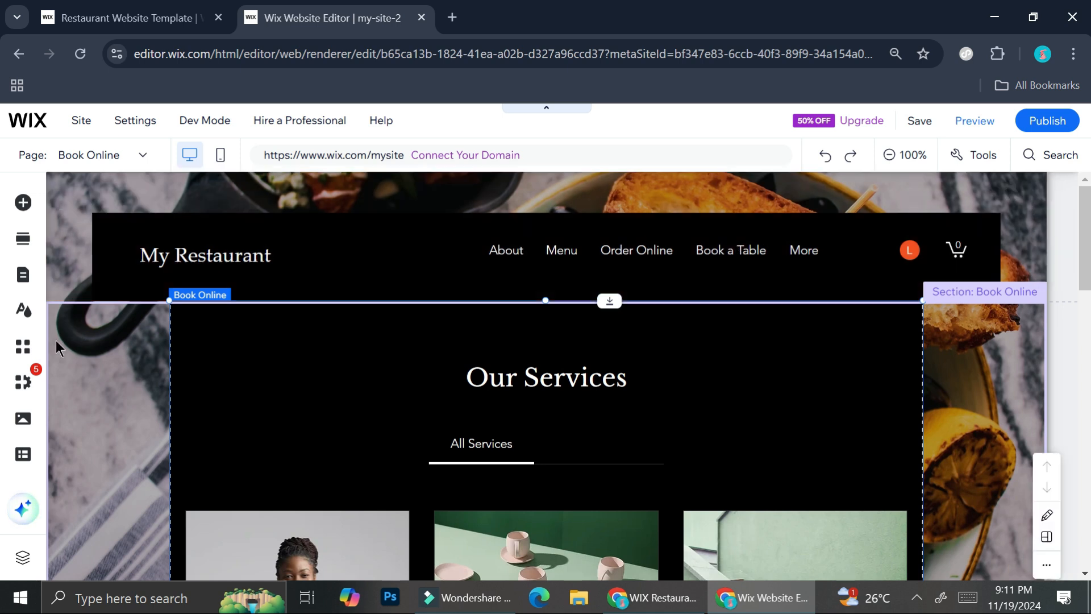
# - Look through the list of the site's pages and close it without switching pages
pyautogui.click(89, 159)
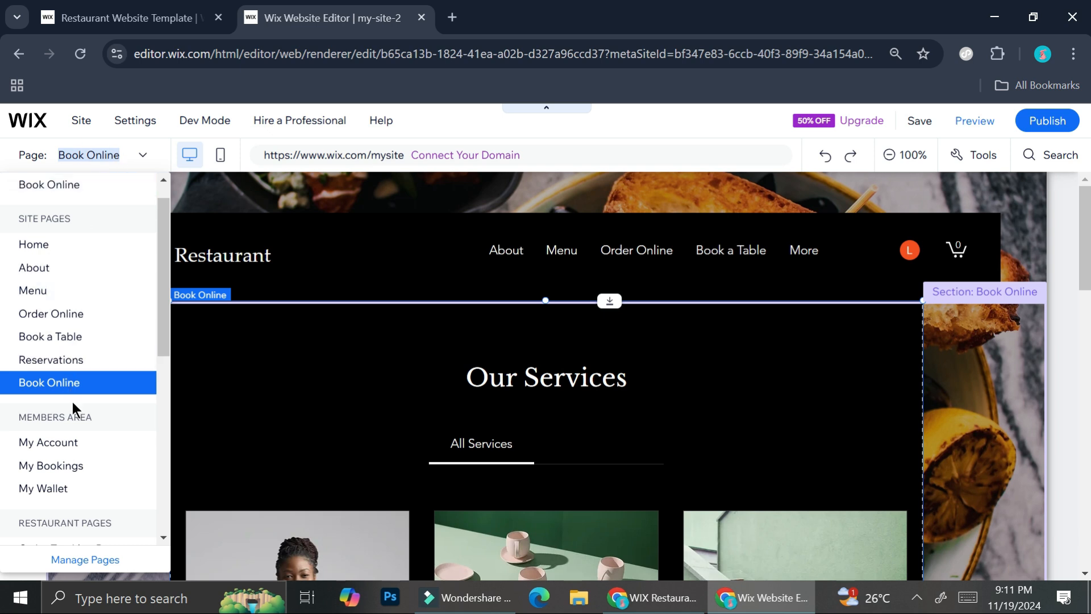
pyautogui.scroll(-2, 78, 468)
pyautogui.scroll(3, 78, 468)
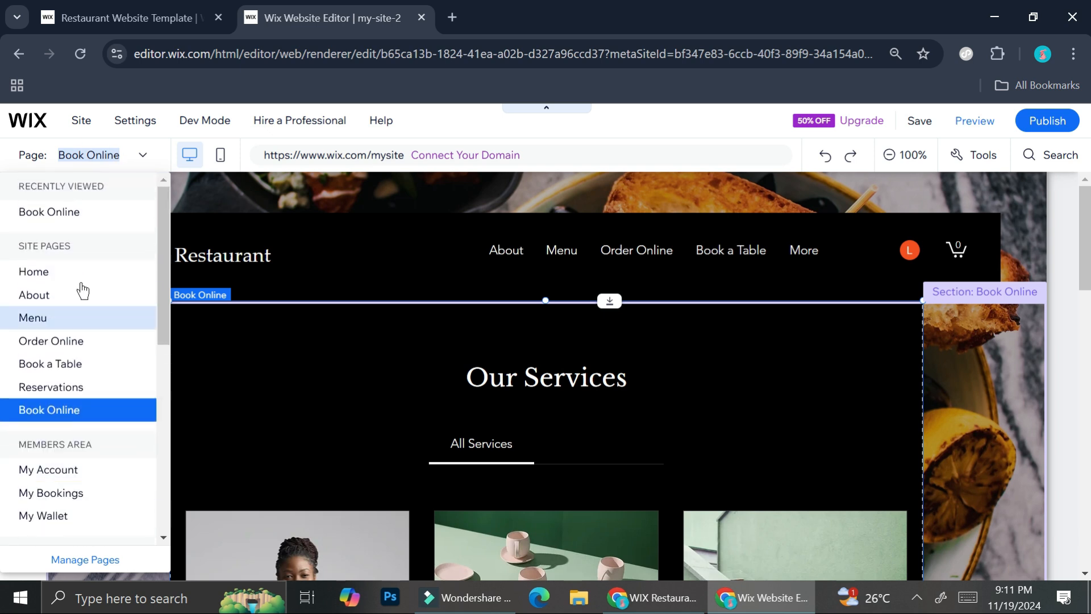
pyautogui.click(496, 126)
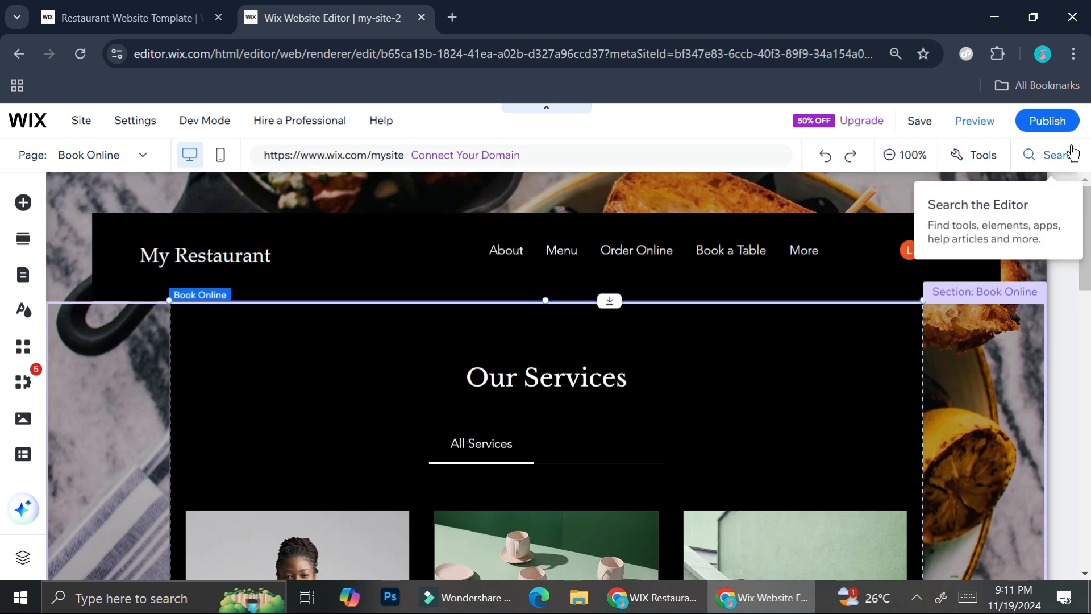
# - Preview the site and check its About, Menu and Book Online pages through the site navigation
pyautogui.click(994, 135)
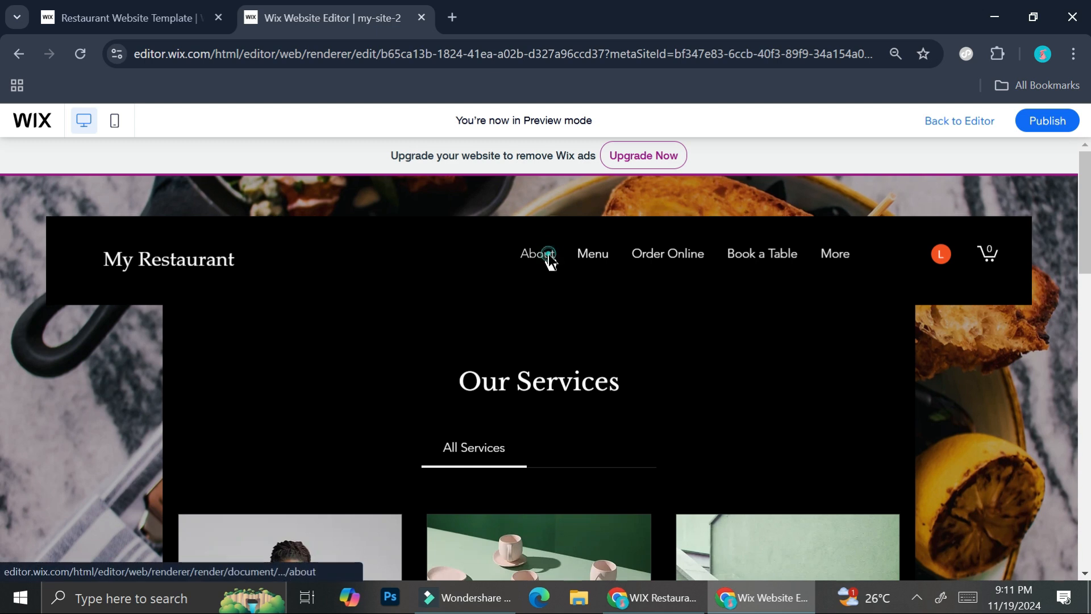
pyautogui.click(599, 259)
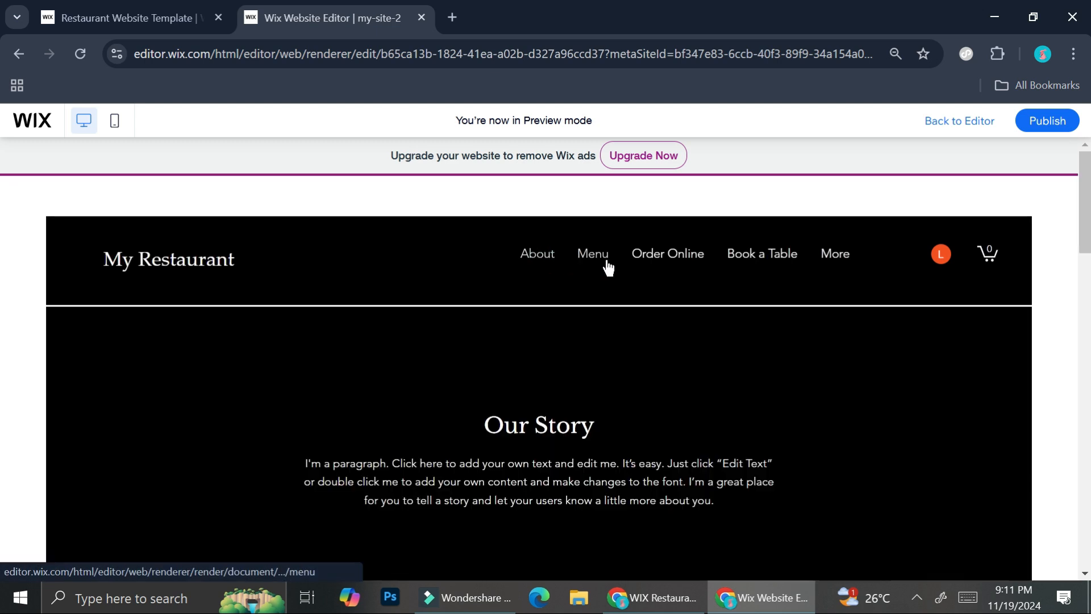
pyautogui.click(665, 263)
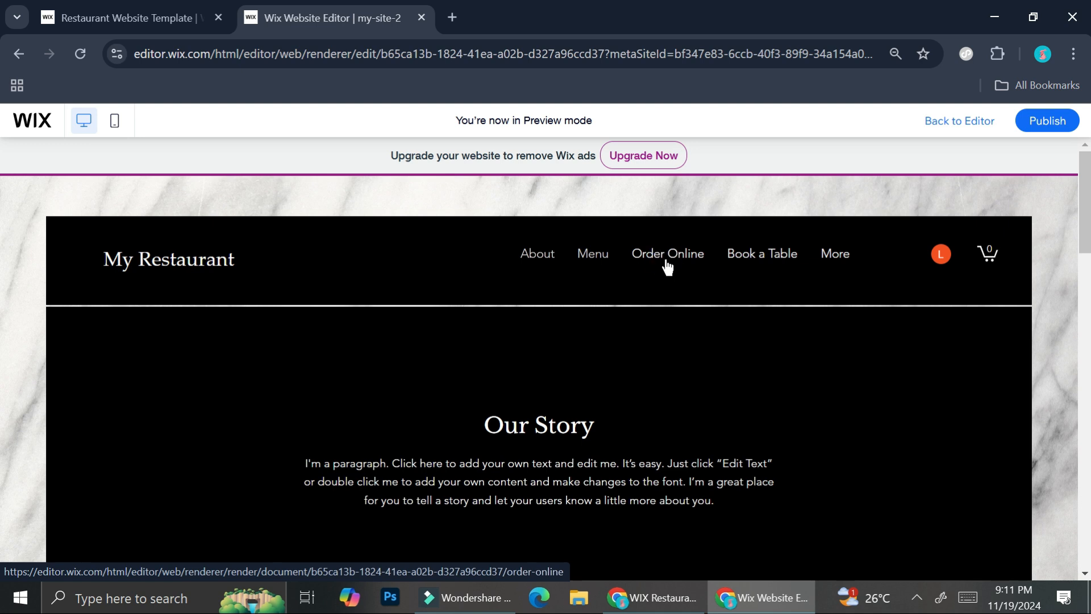
pyautogui.click(837, 261)
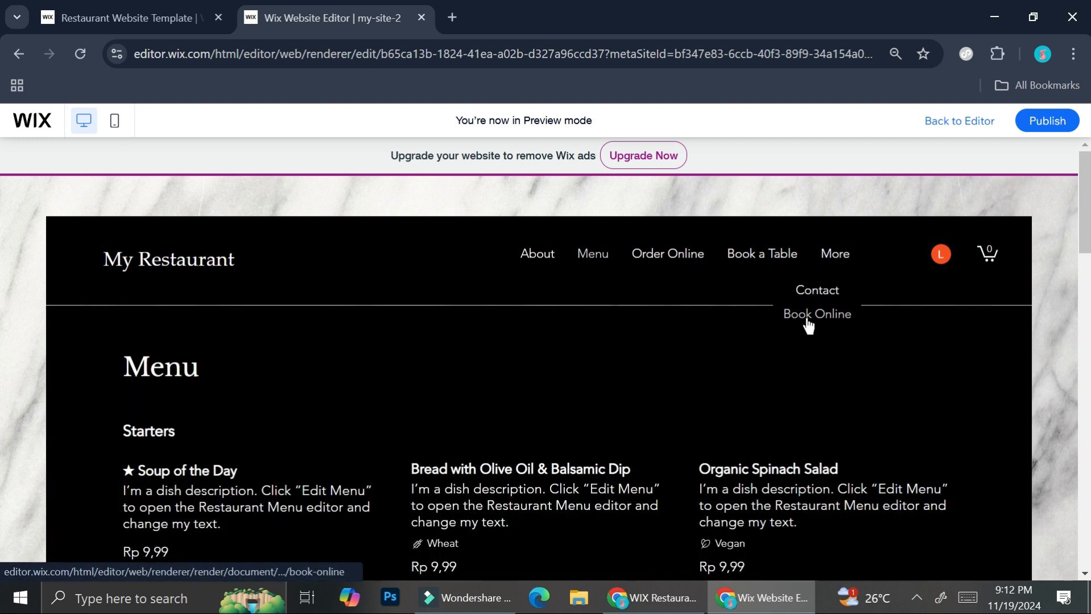
pyautogui.click(808, 322)
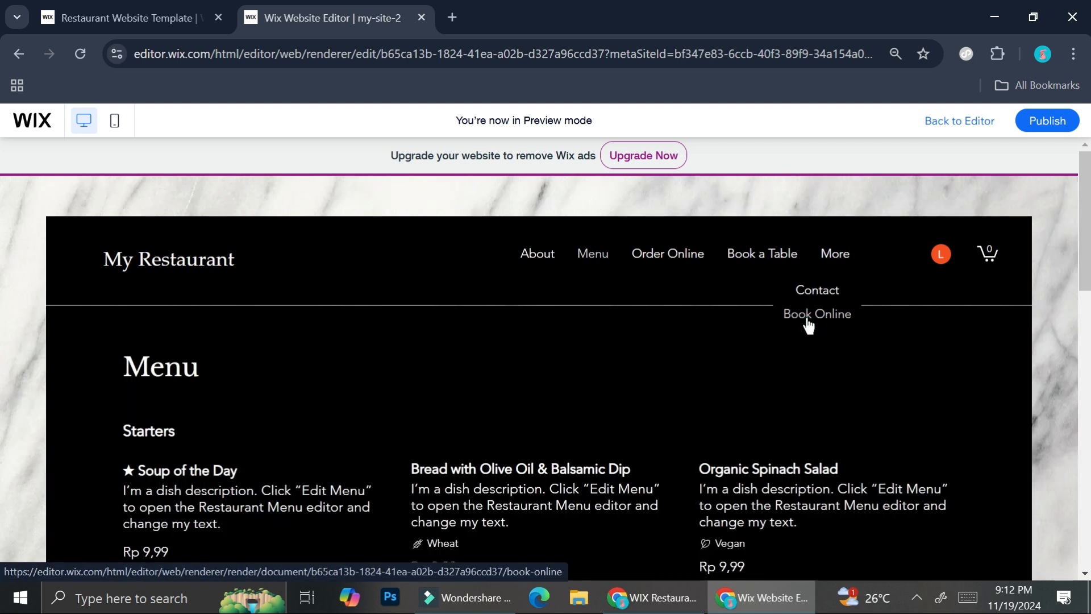
# - Publish the site and open the live version to look over its Home page
pyautogui.click(1060, 124)
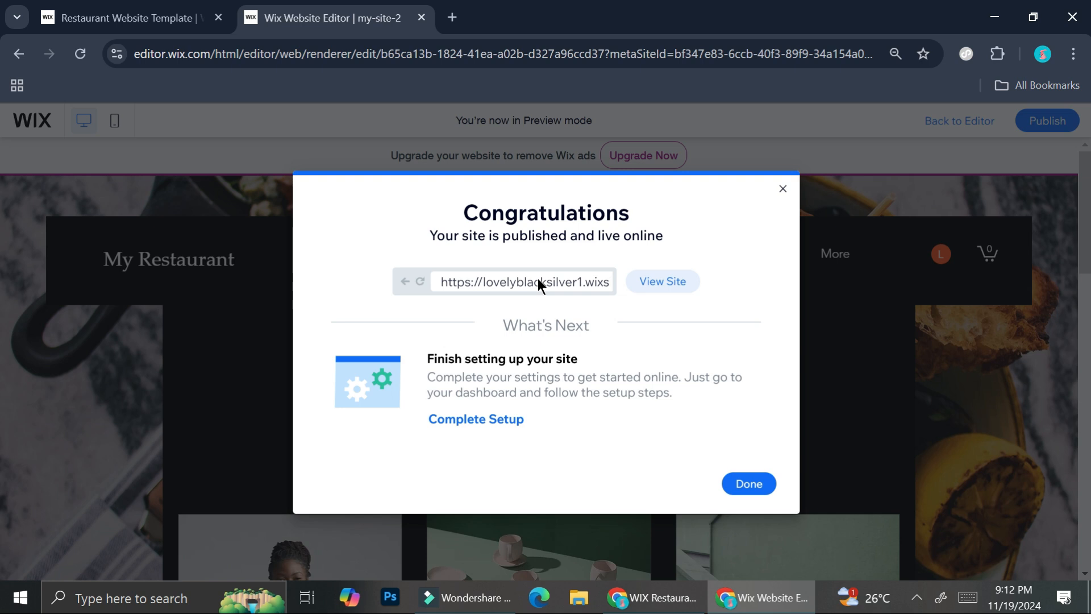
pyautogui.click(674, 278)
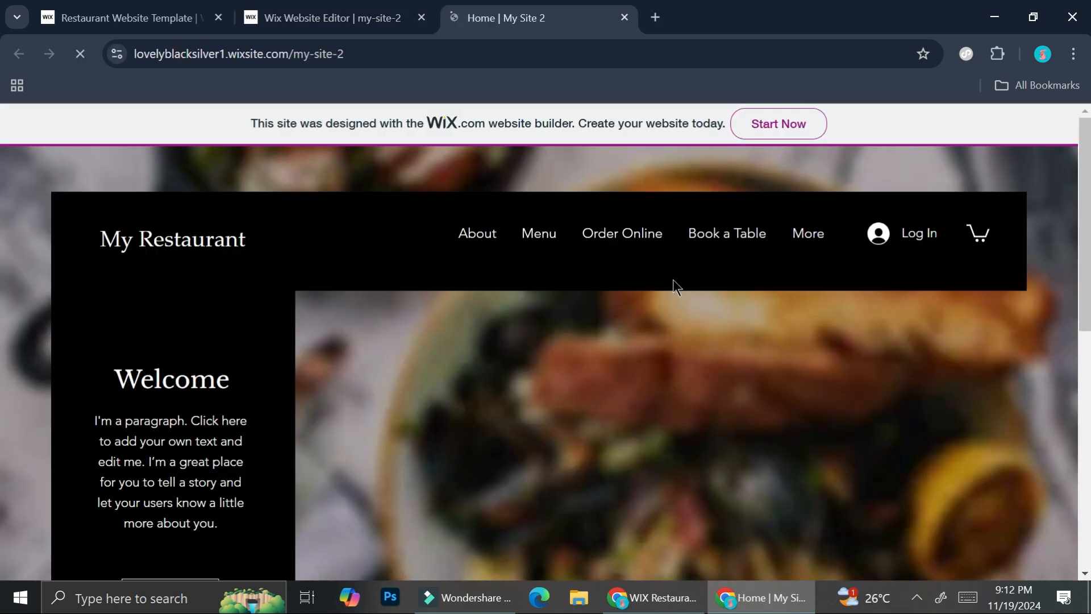
pyautogui.scroll(-10, 553, 305)
pyautogui.scroll(10, 552, 306)
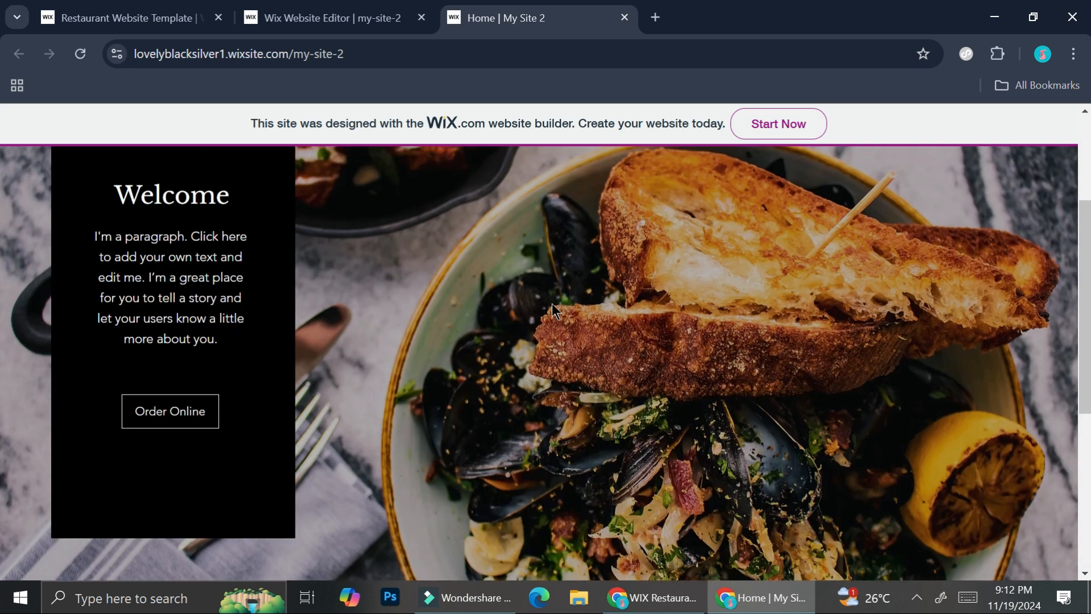
# - Visit the live site's Order Online page and look through its Starters dishes
pyautogui.click(605, 236)
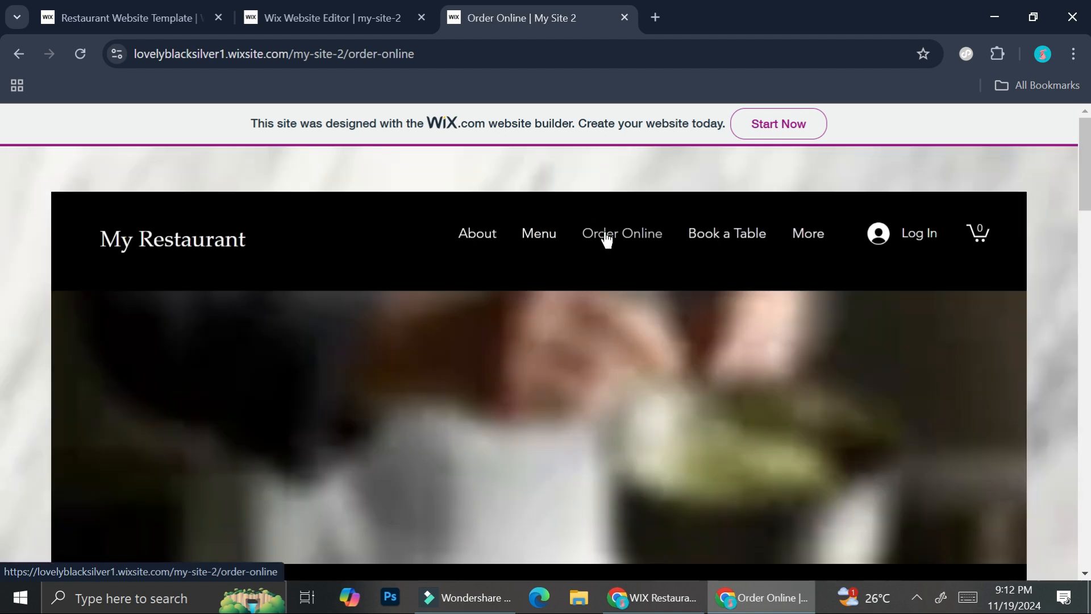
pyautogui.scroll(-7, 614, 246)
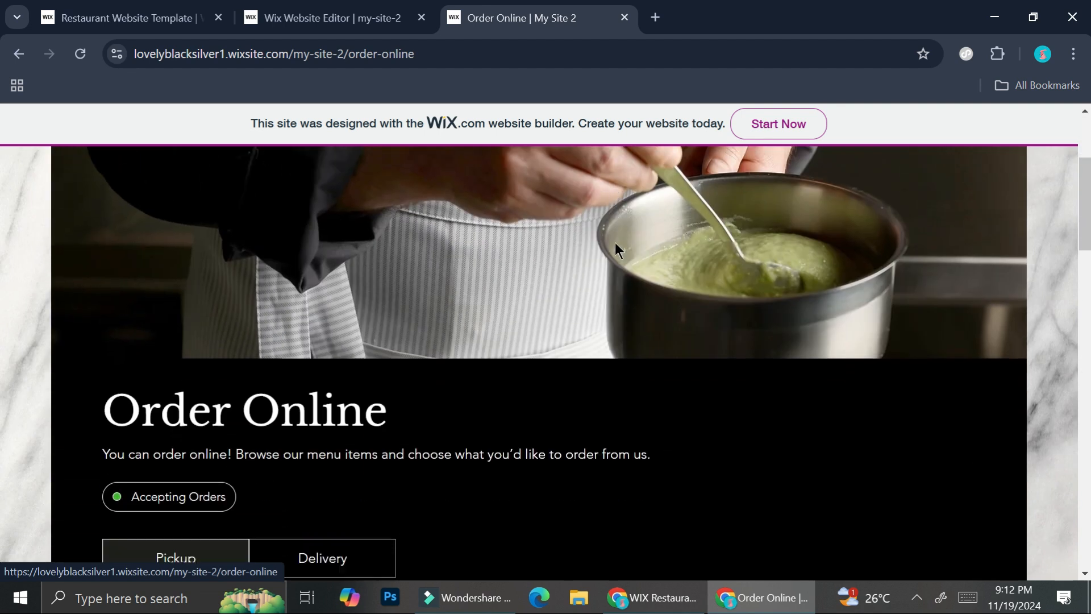
pyautogui.scroll(-10, 617, 248)
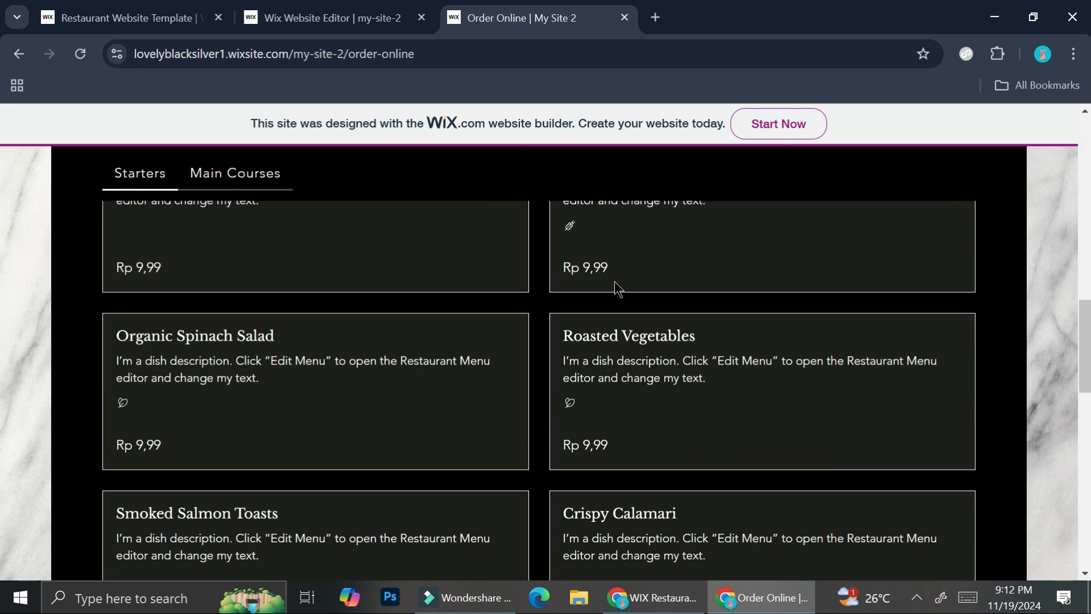
pyautogui.scroll(3, 616, 290)
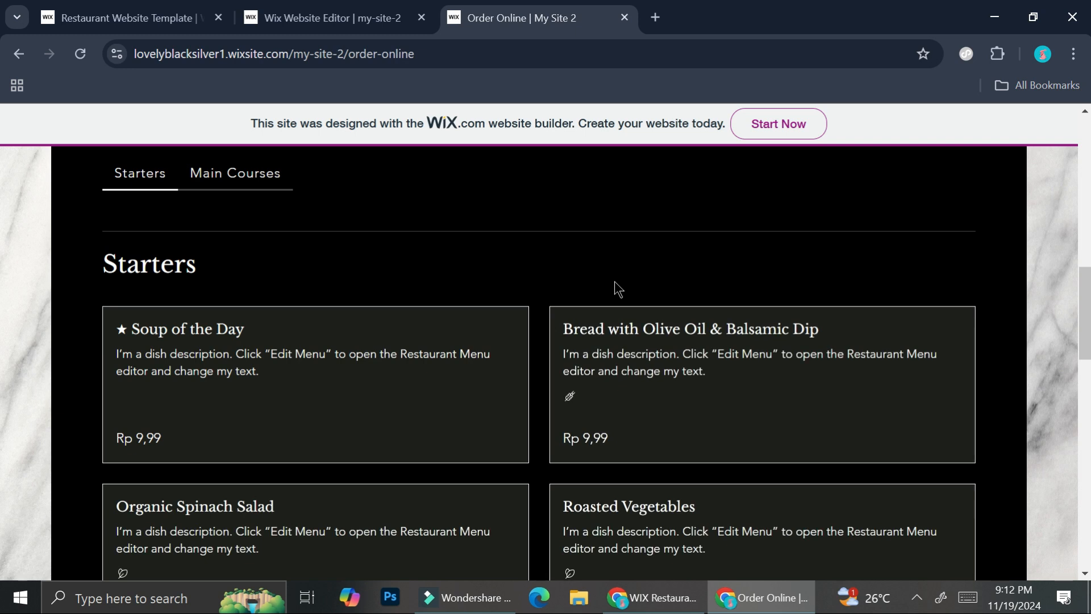